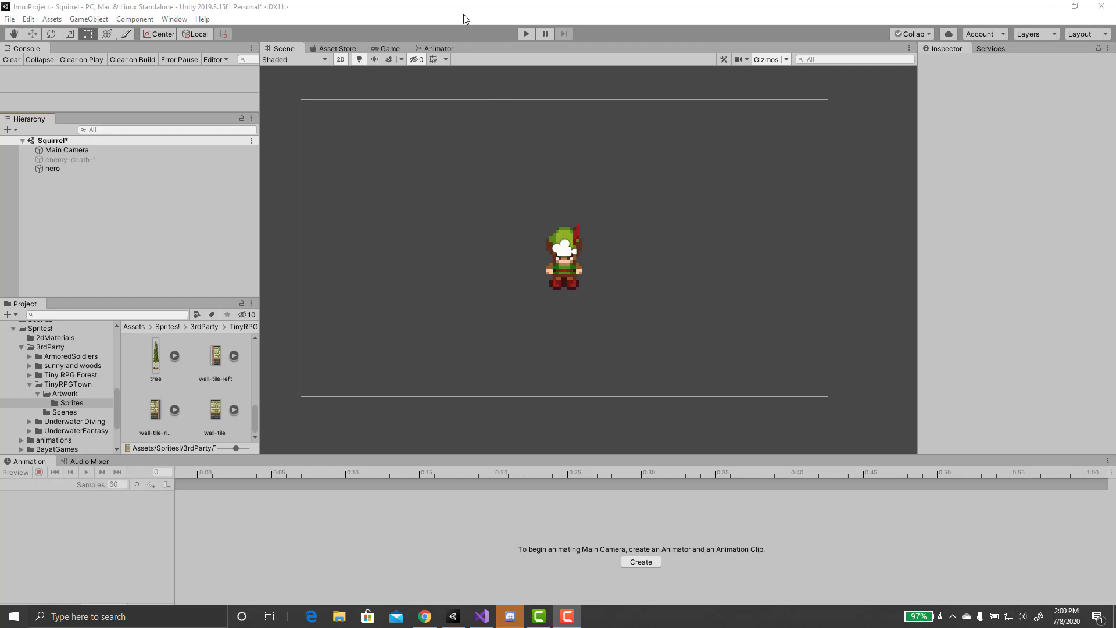
Step: Bring the Unity editor forward and dismiss the window list without choosing anything
click(205, 73)
click(173, 21)
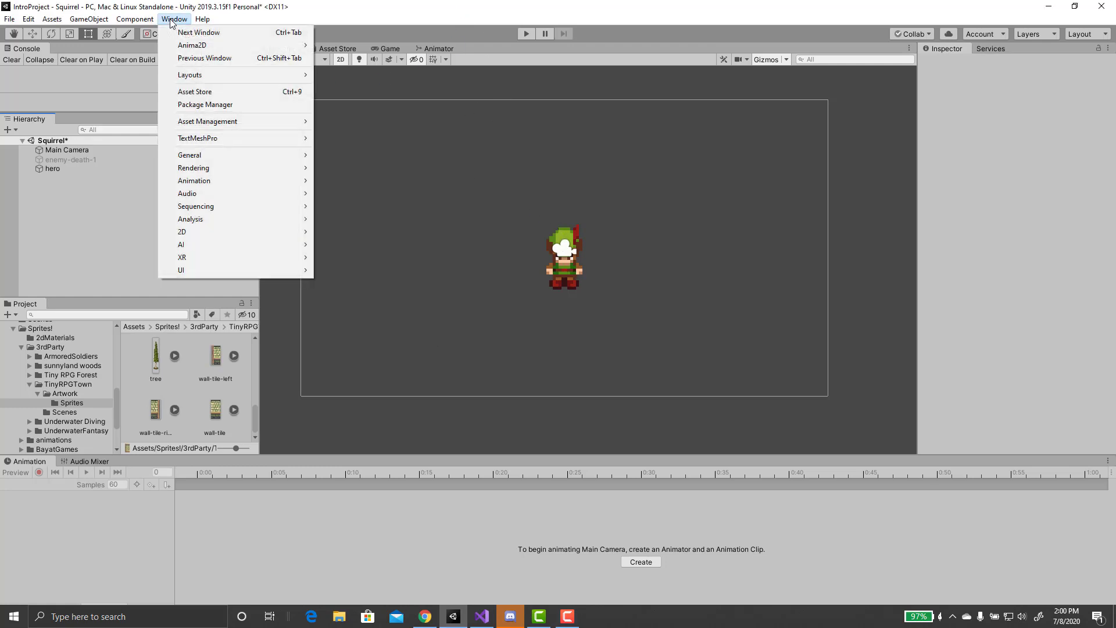
mouse_move(228, 178)
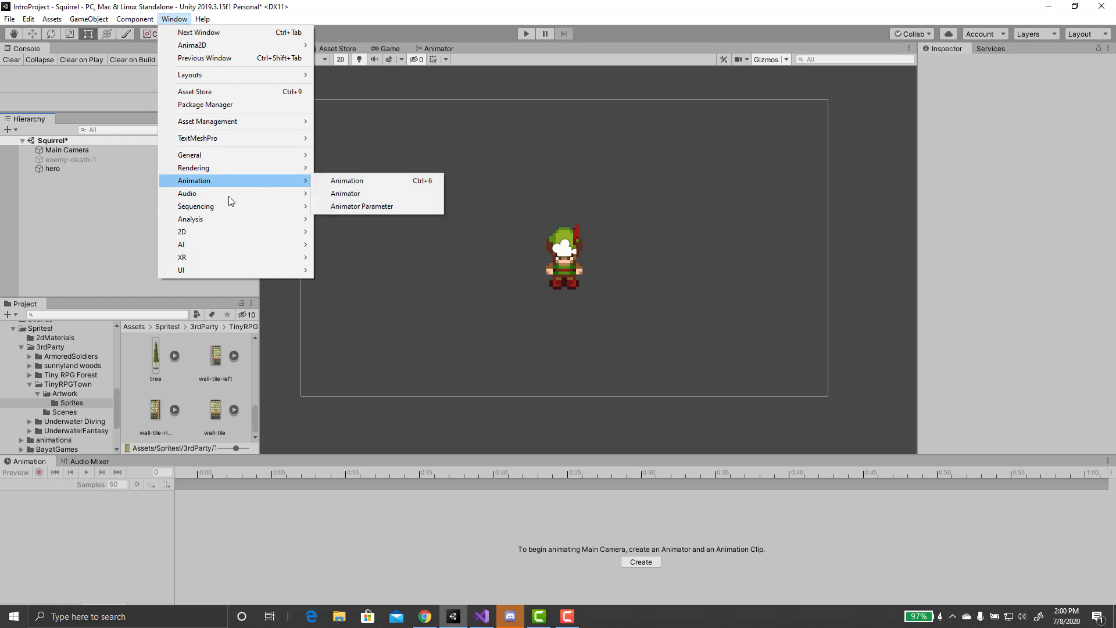
click(284, 356)
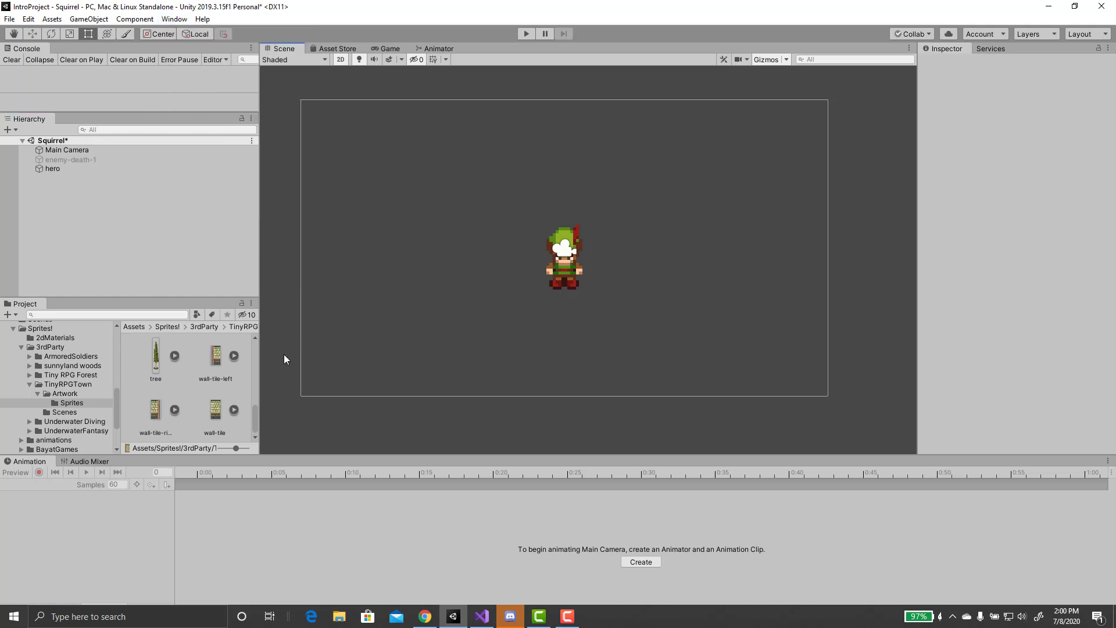
Step: Show the Artwork folder, collapse the tileset and select it to view its import settings
click(62, 401)
click(65, 393)
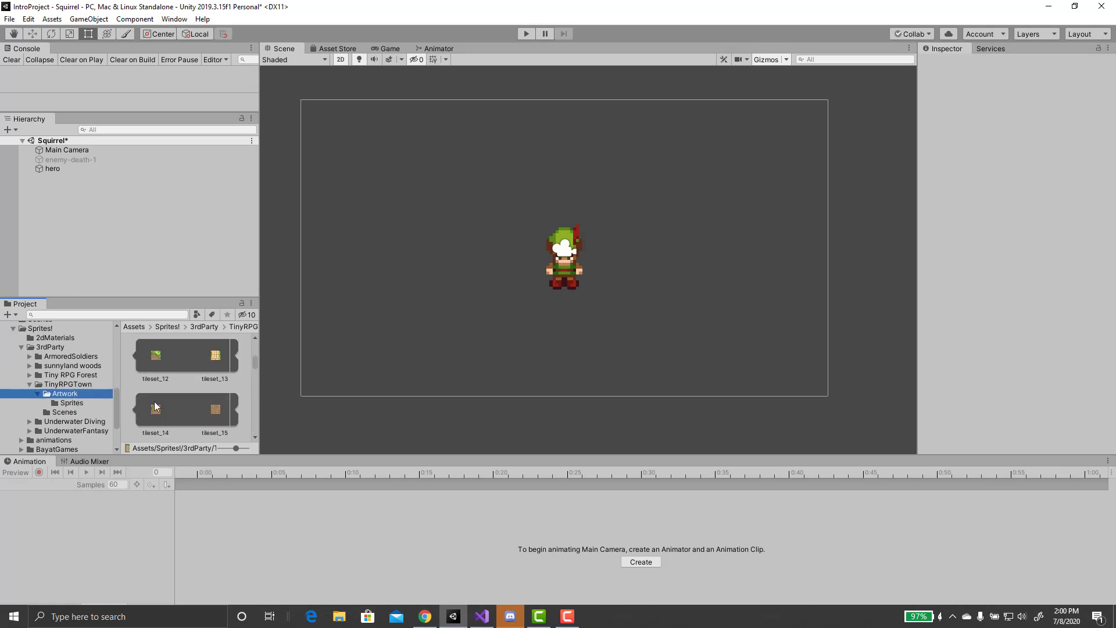
scroll(174, 384, up, 5)
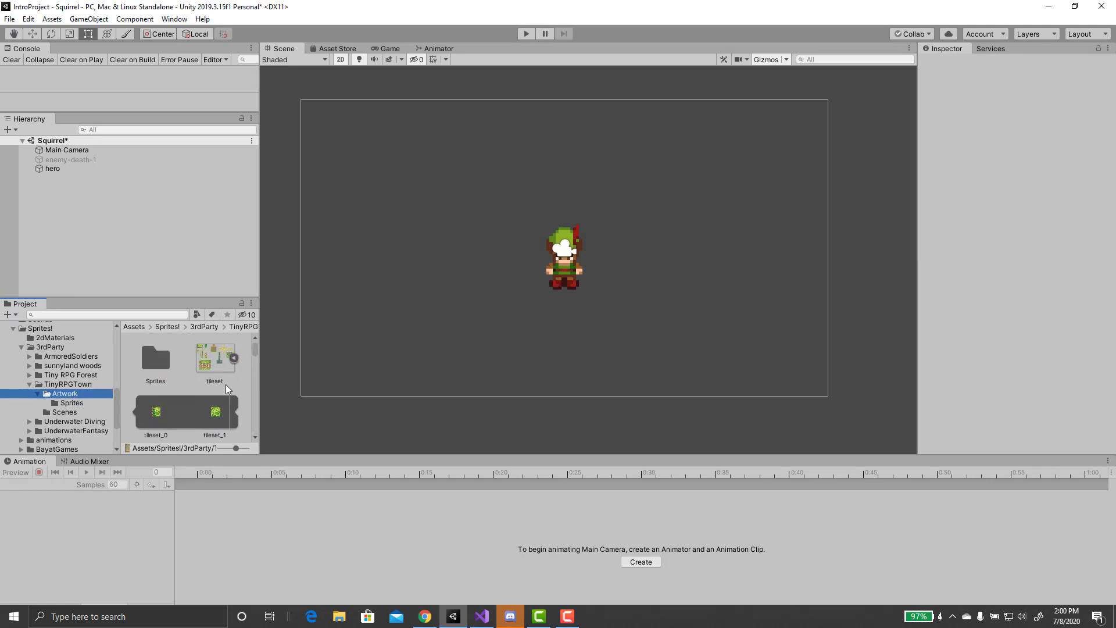
click(234, 364)
click(193, 360)
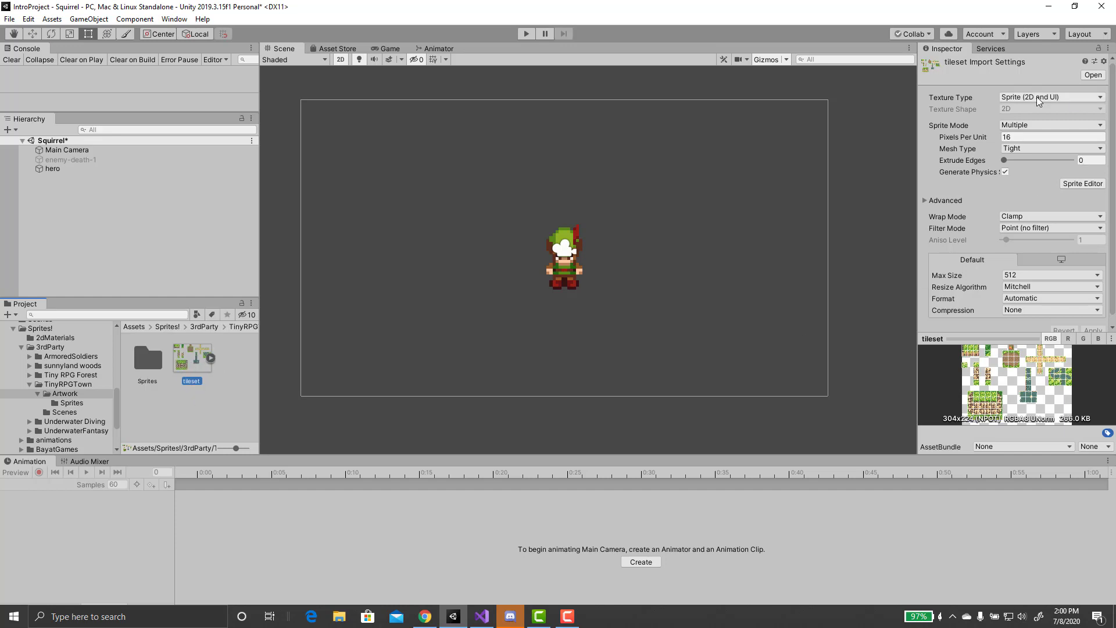
Step: Keep the tileset at Sprite Mode Multiple, 16 pixels per unit, and open it in the Sprite Editor
click(1041, 125)
click(1045, 152)
click(1030, 139)
click(1031, 137)
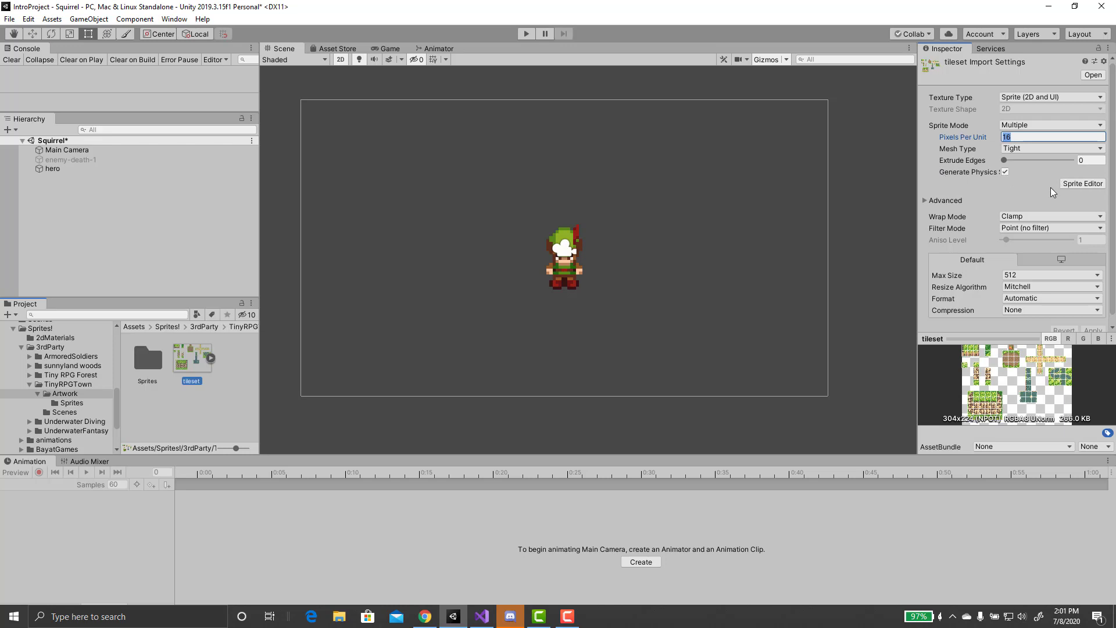
click(1092, 185)
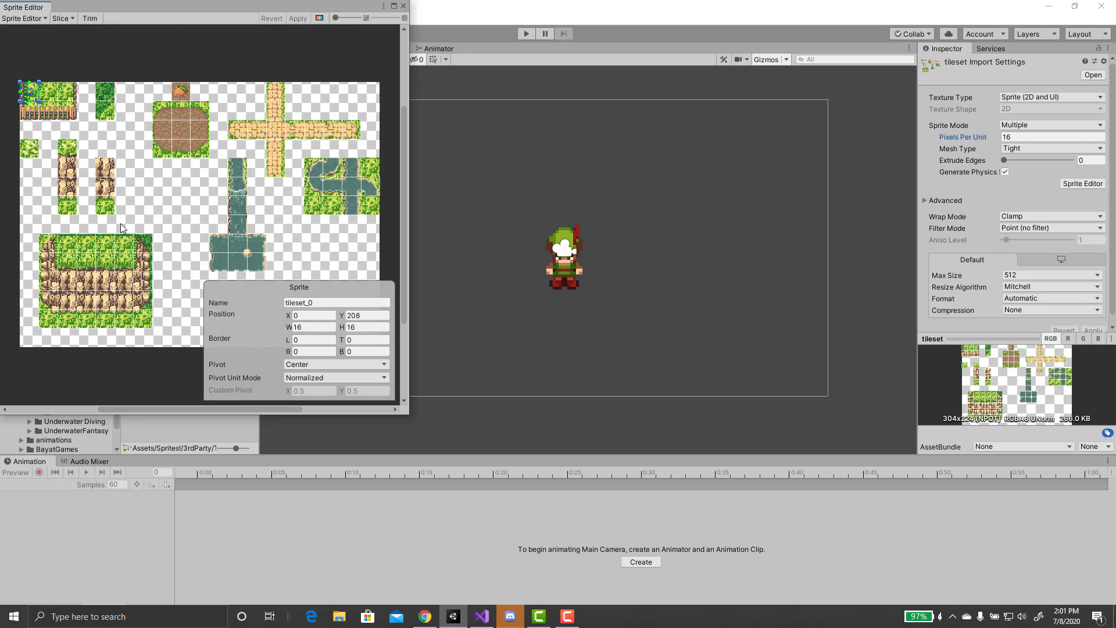
Step: Slice the tileset Grid By Cell Size 16×16 with Delete Existing, and apply the slicing
click(64, 18)
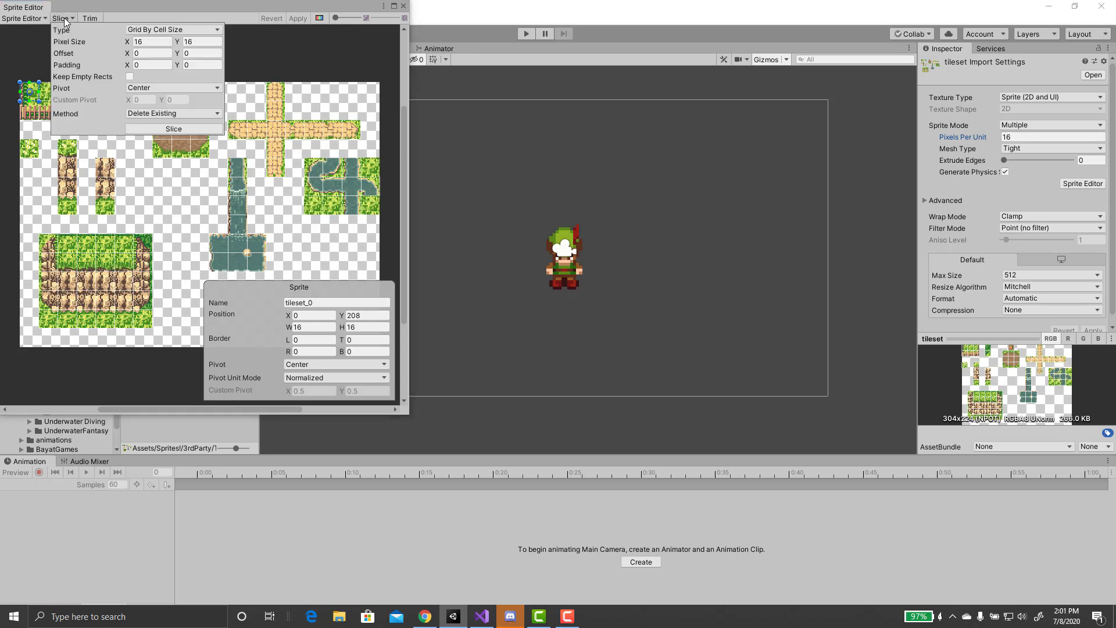
click(168, 30)
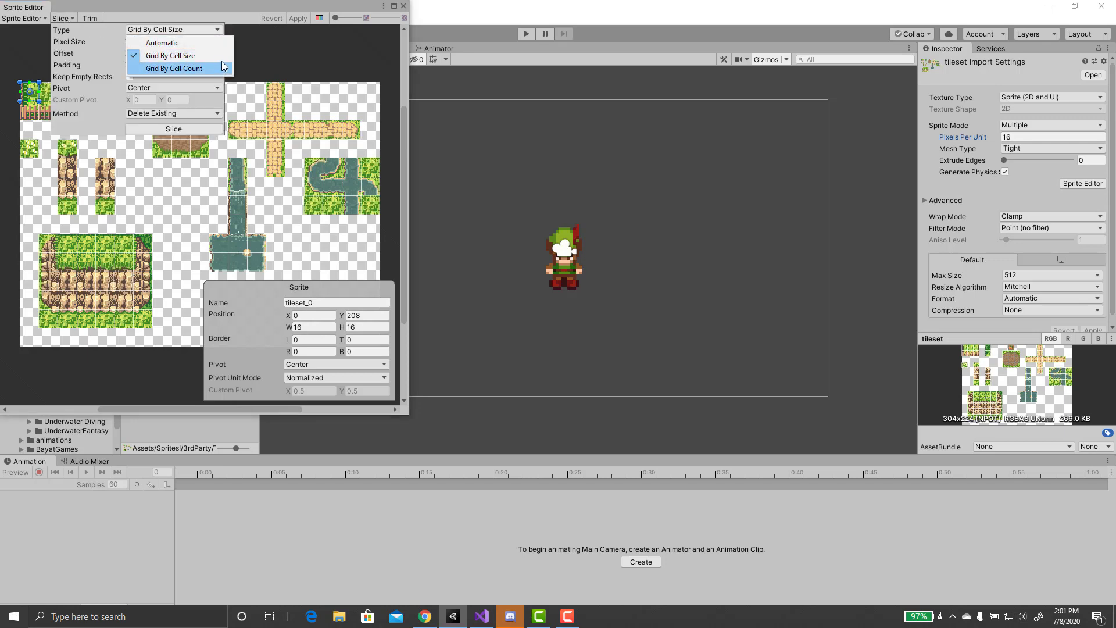
click(154, 50)
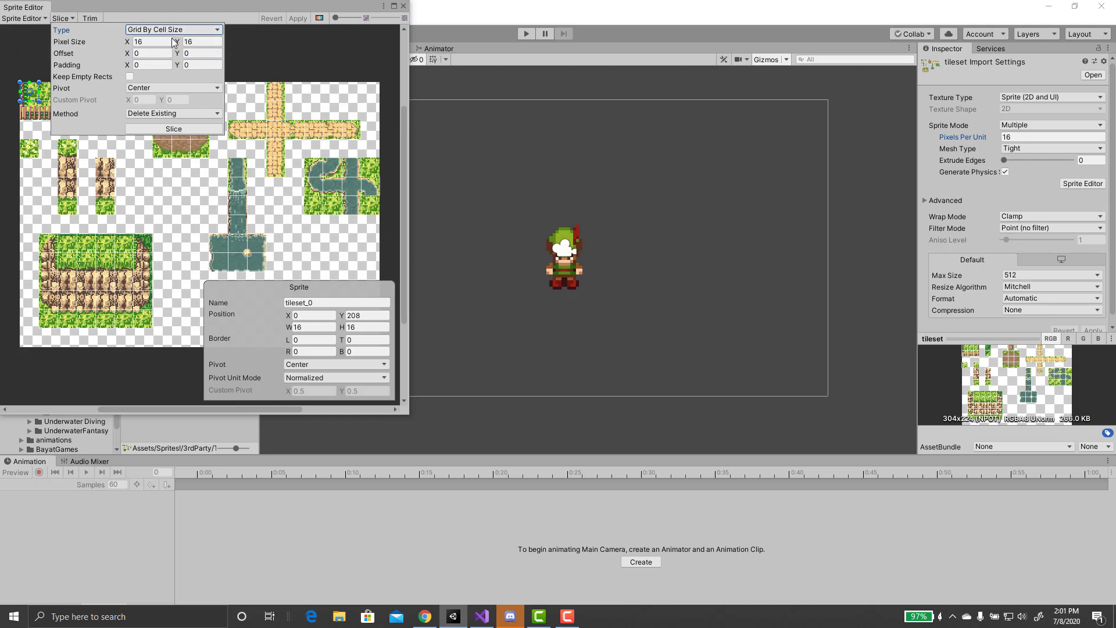
click(142, 42)
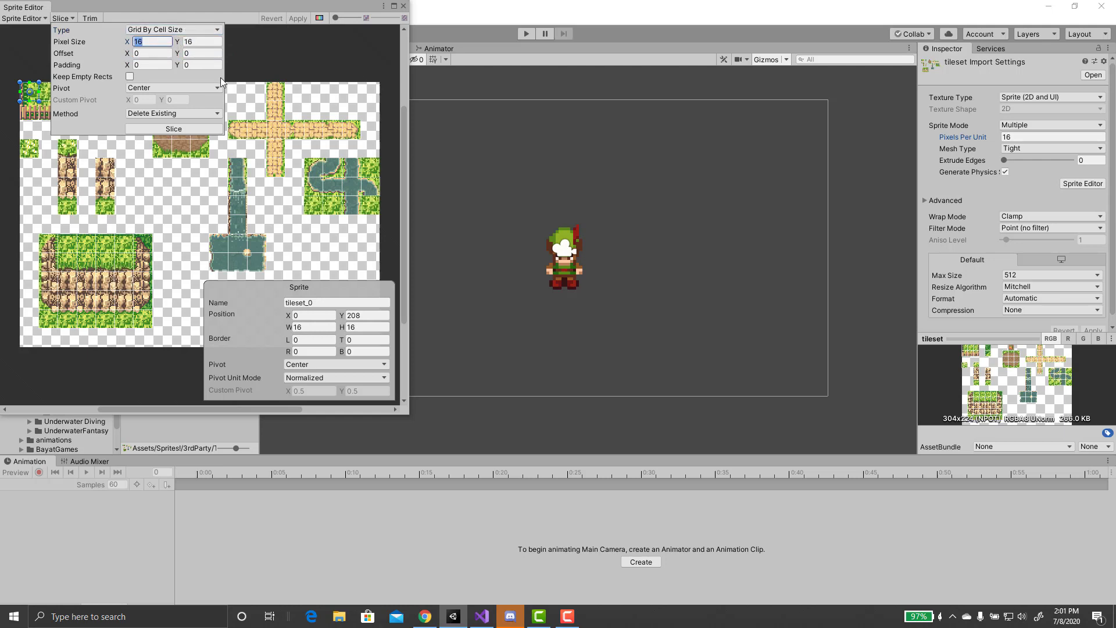
click(193, 42)
drag(193, 46, 169, 40)
text(16)
click(177, 114)
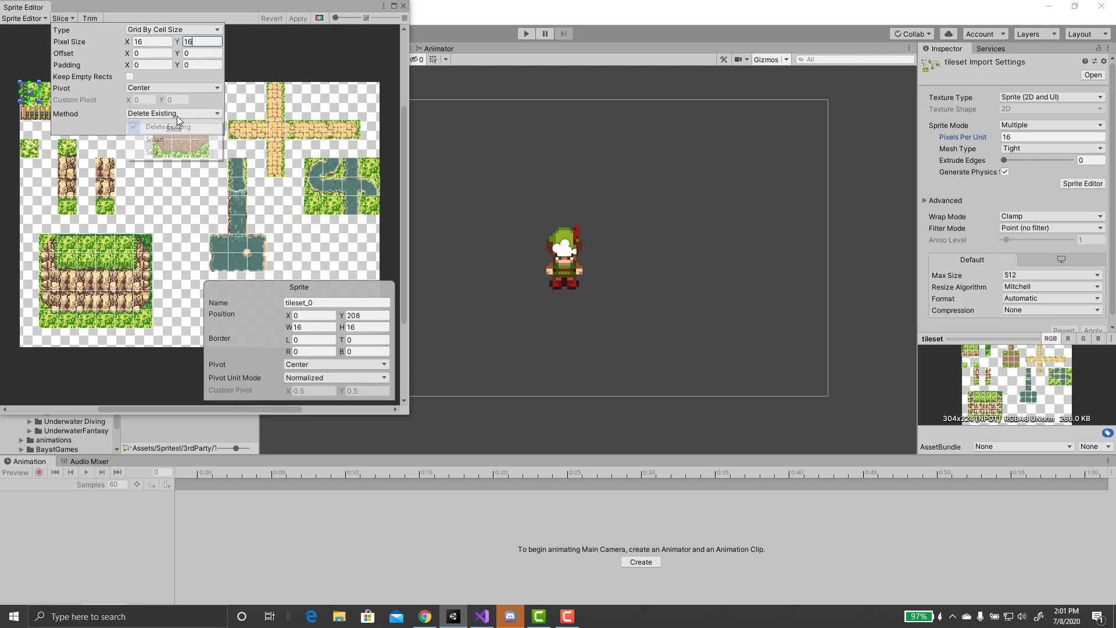
click(146, 124)
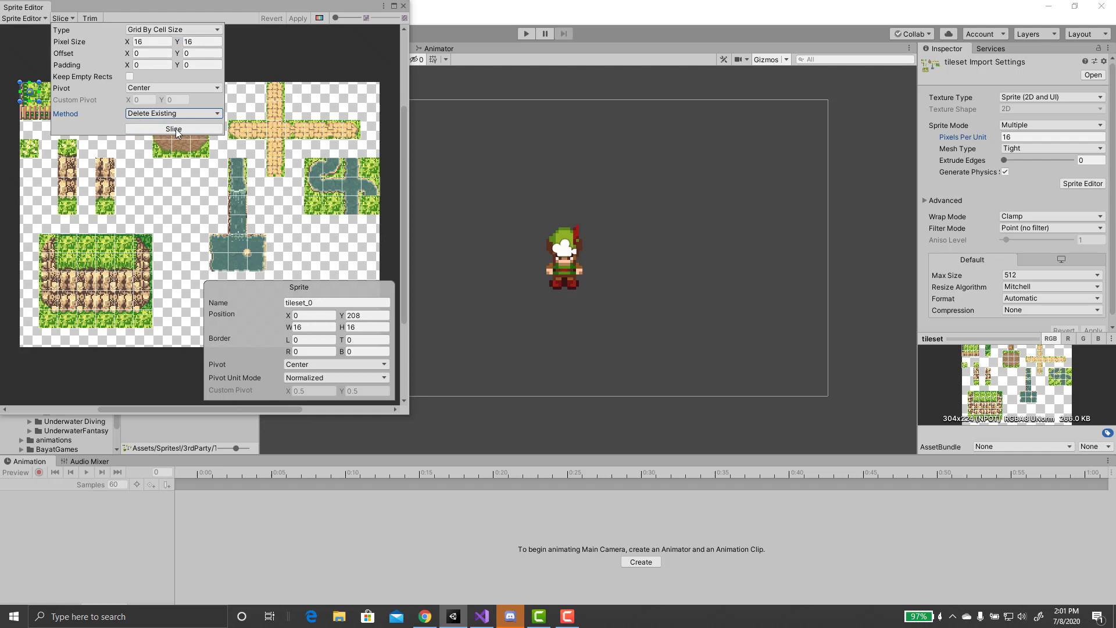
click(174, 130)
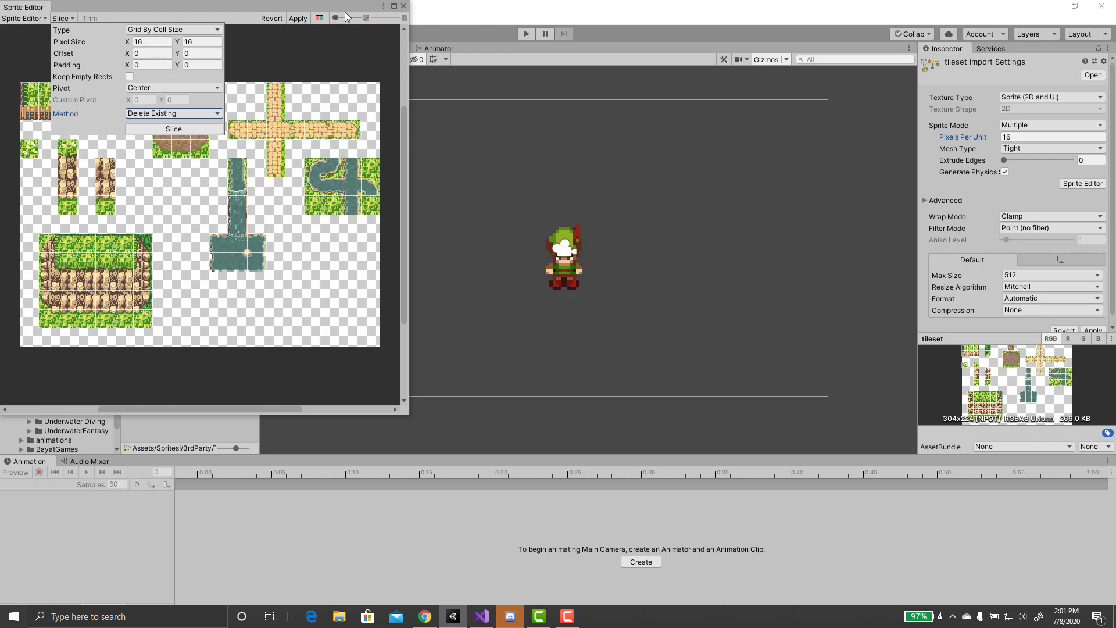
click(295, 19)
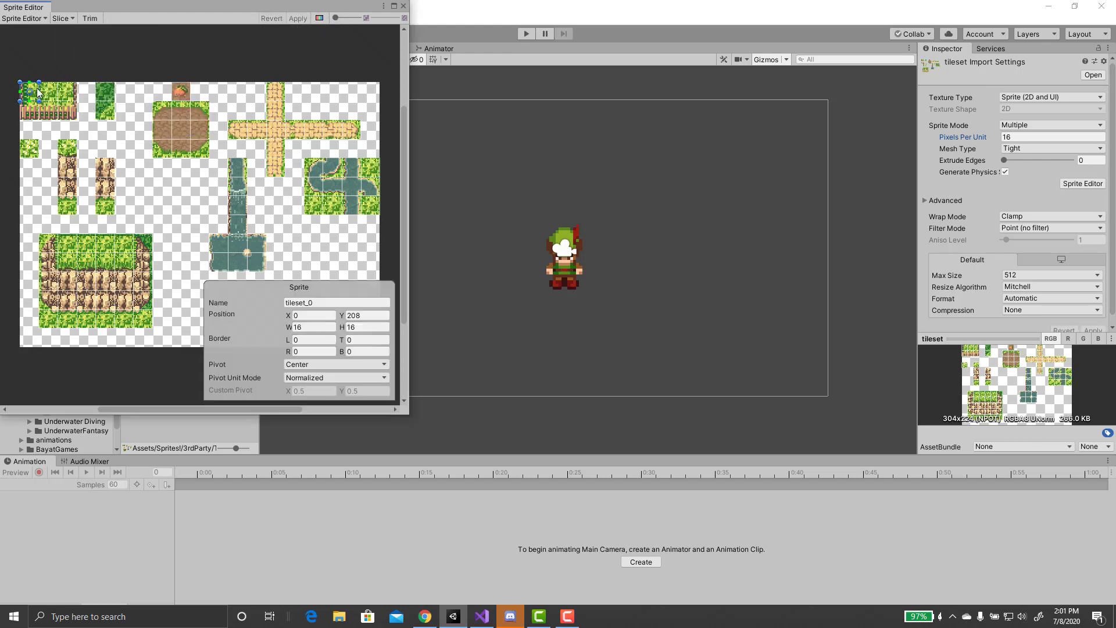
Step: Inspect the new slices of a stone cliff, grass, a river bend and cliff-top grass
click(106, 185)
click(105, 205)
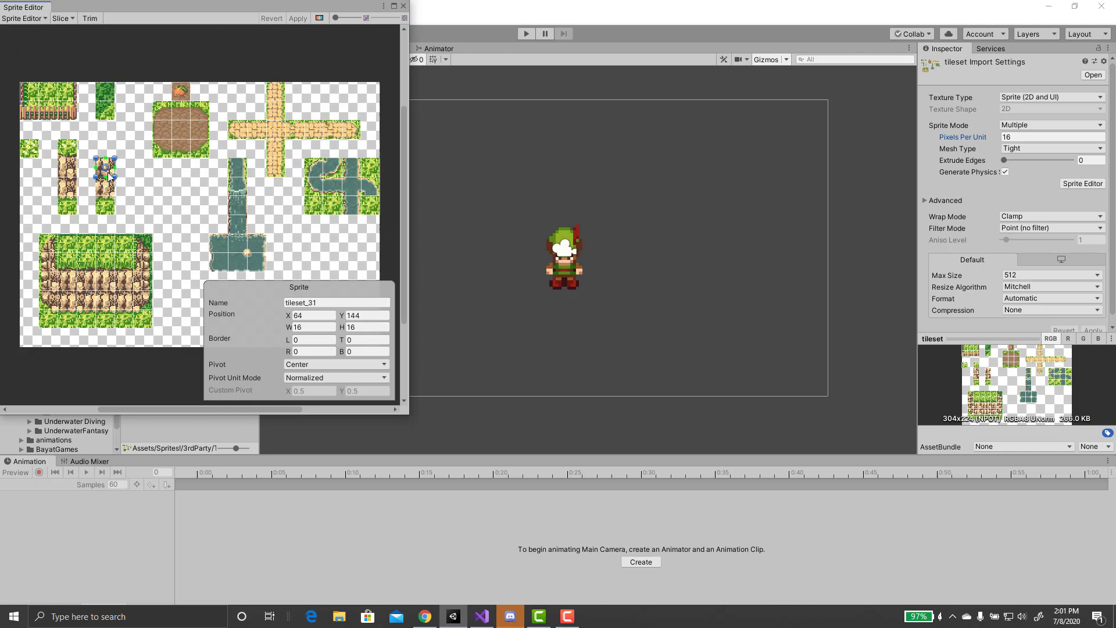
click(371, 205)
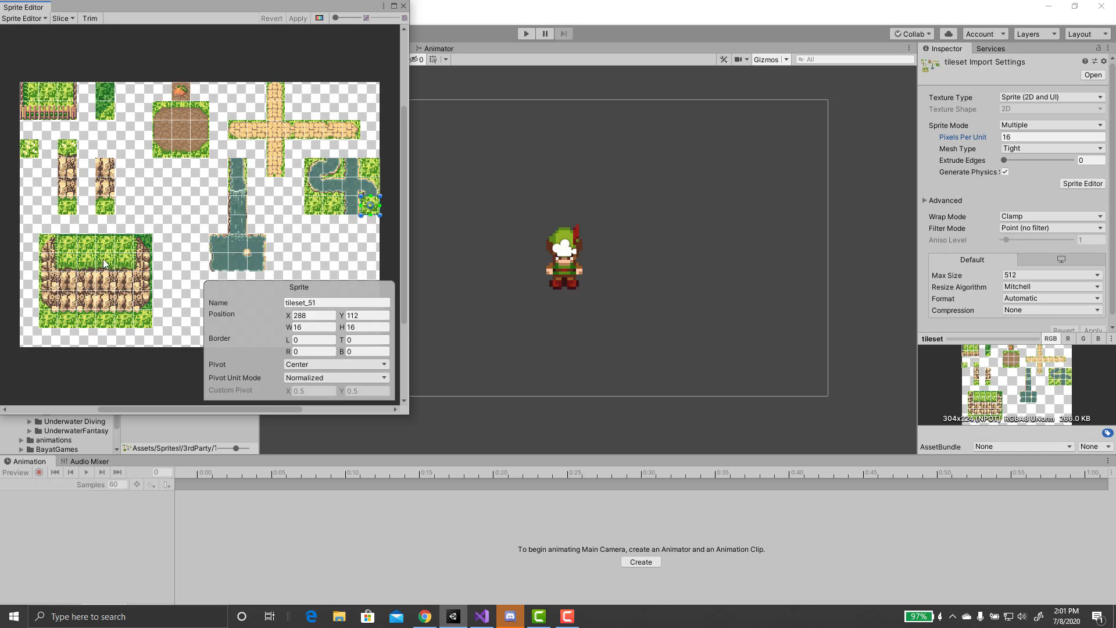
click(121, 246)
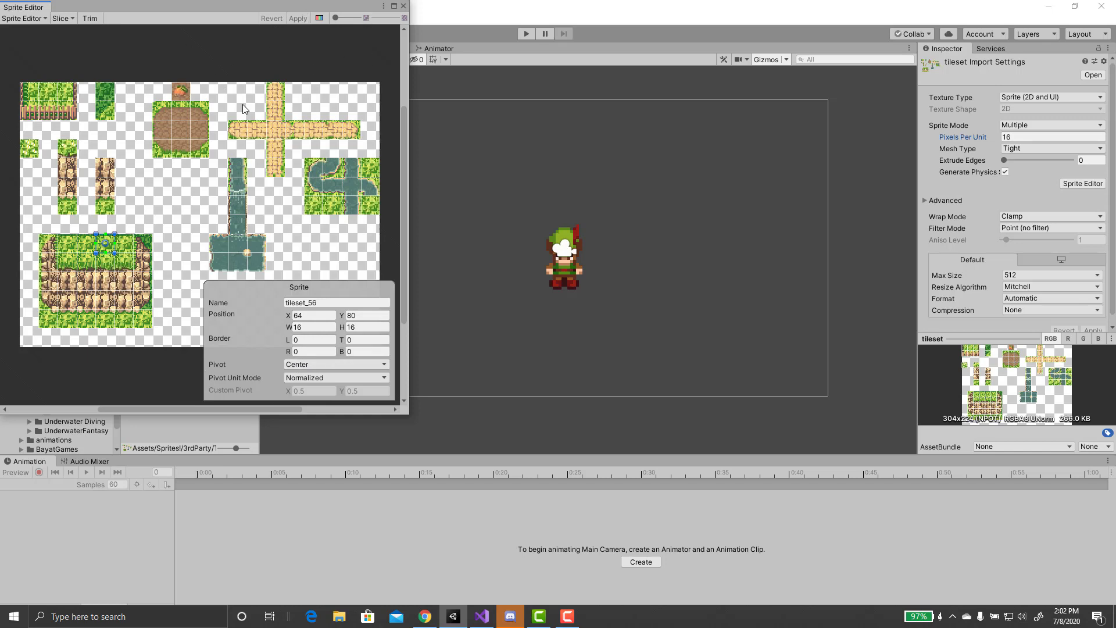
Step: Close the Sprite Editor and expand the tileset to browse its sliced sprites
click(404, 6)
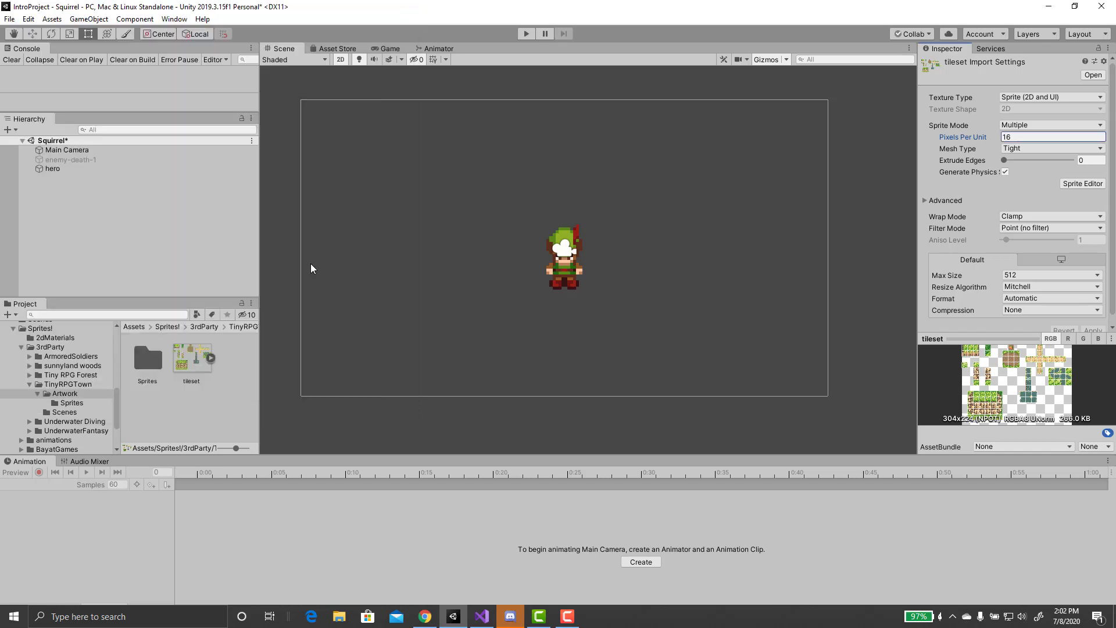
click(233, 358)
scroll(187, 405, down, 10)
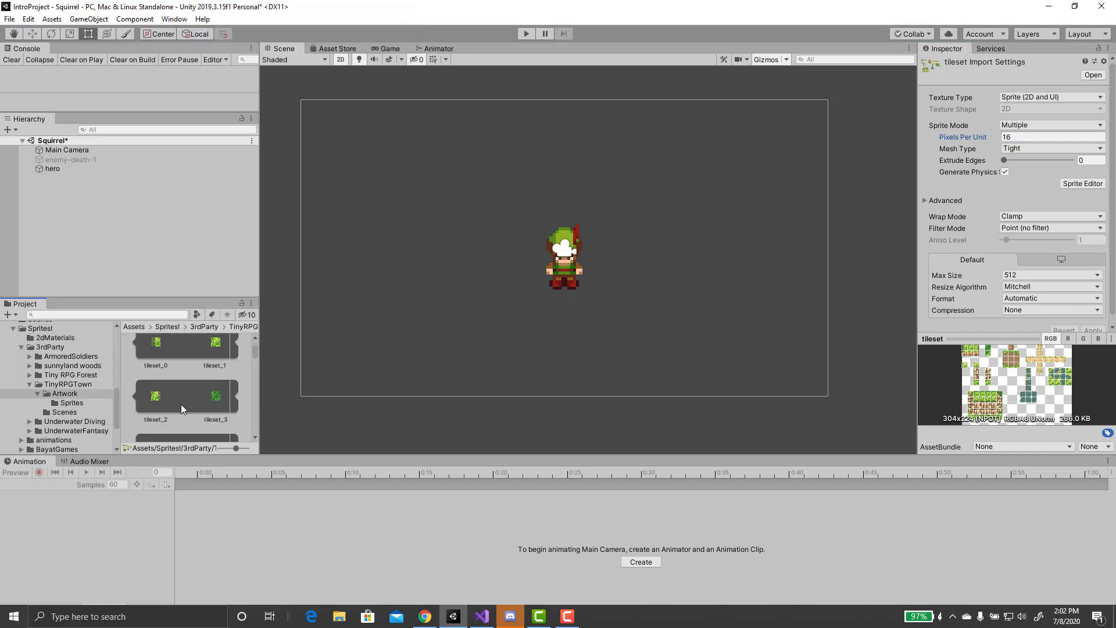
scroll(166, 375, down, 8)
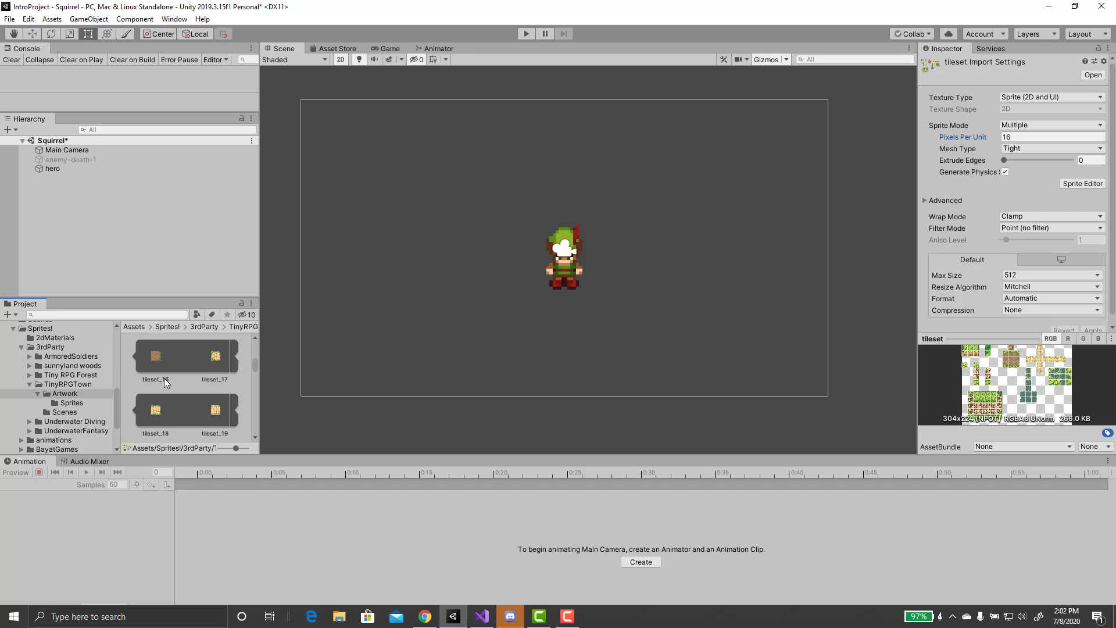
scroll(164, 380, up, 18)
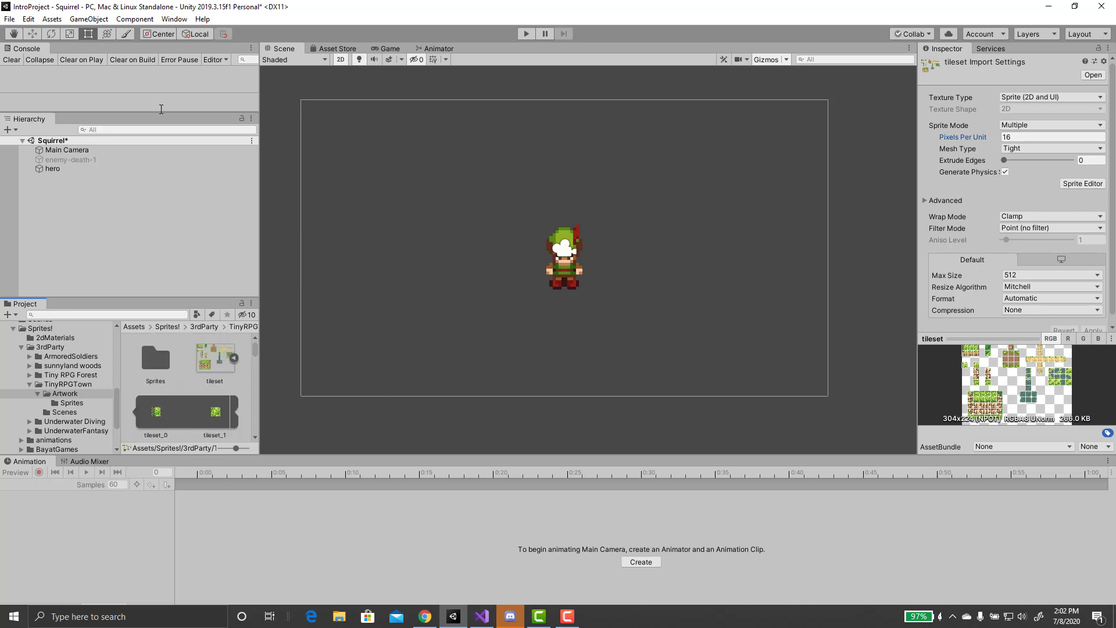
Step: Bring up the 2D Tile Palette window showing the rpg2 palette
click(174, 19)
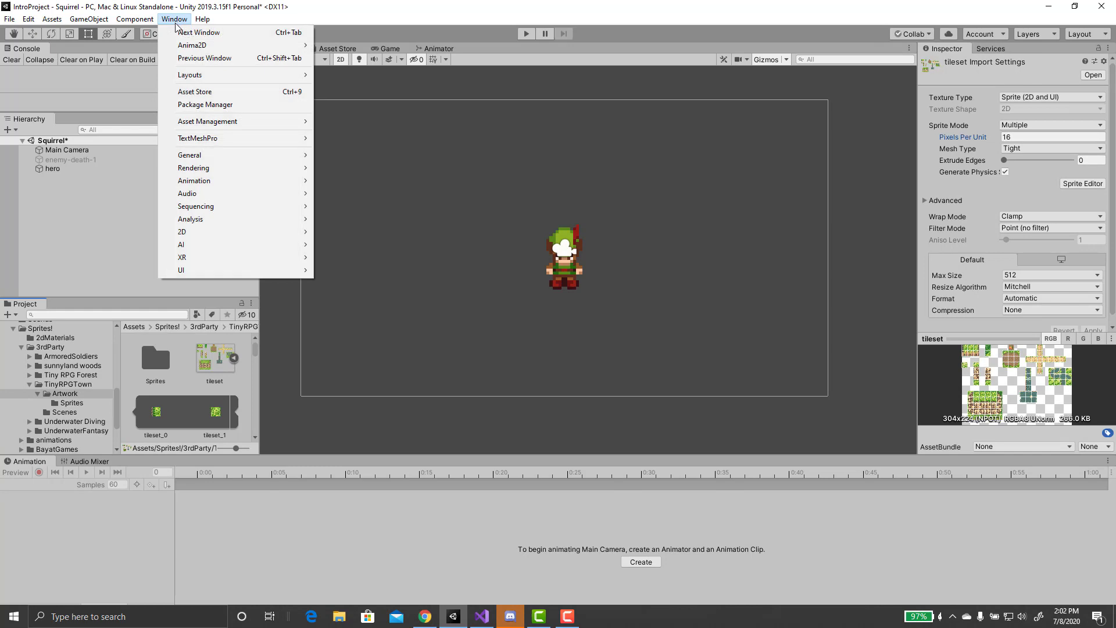
mouse_move(217, 232)
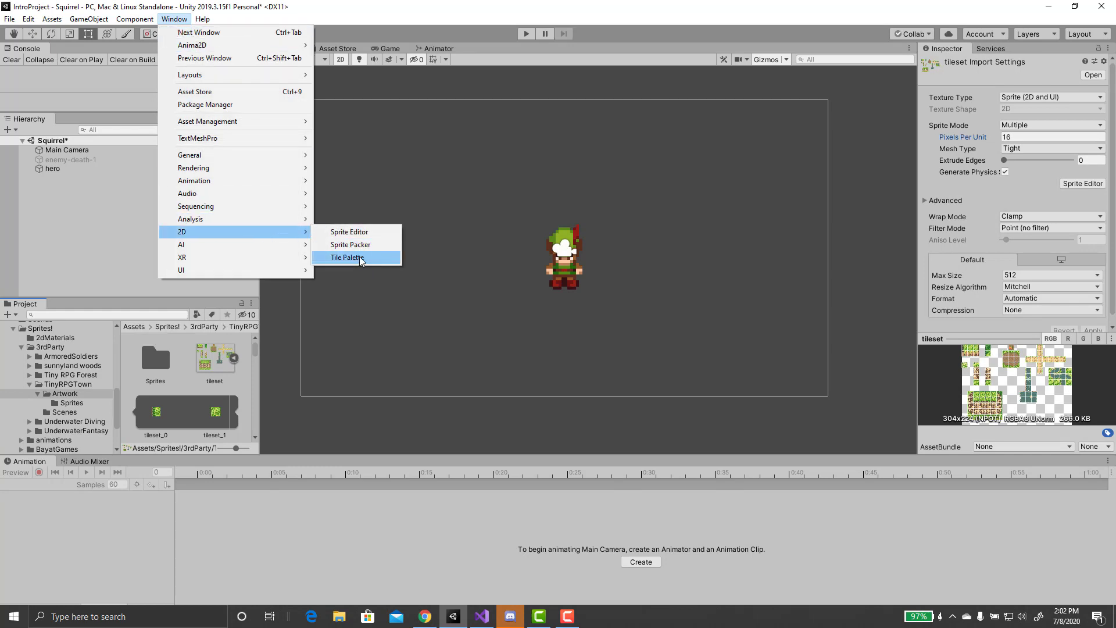
click(349, 257)
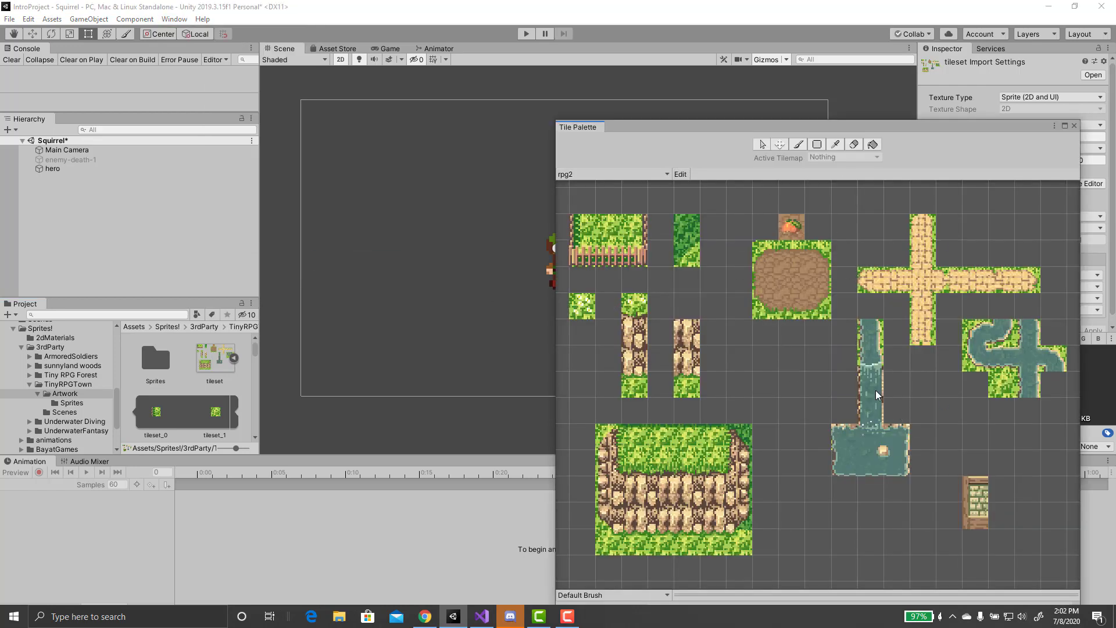
Step: Start a new palette and name it TinyRPG2, retyping the mistyped name
click(617, 173)
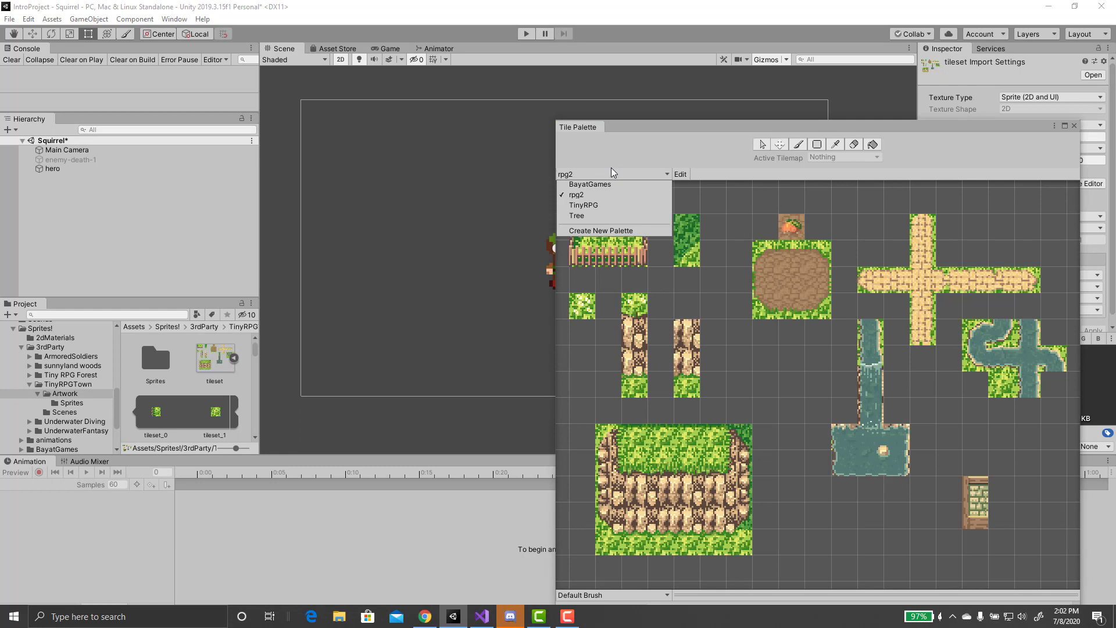
click(597, 231)
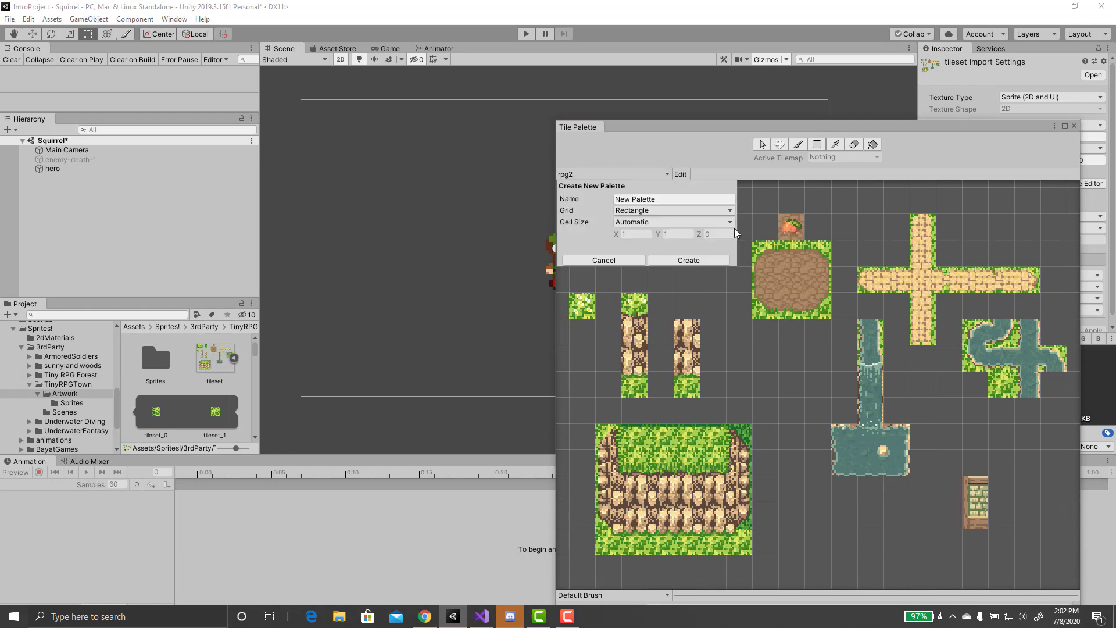
click(662, 201)
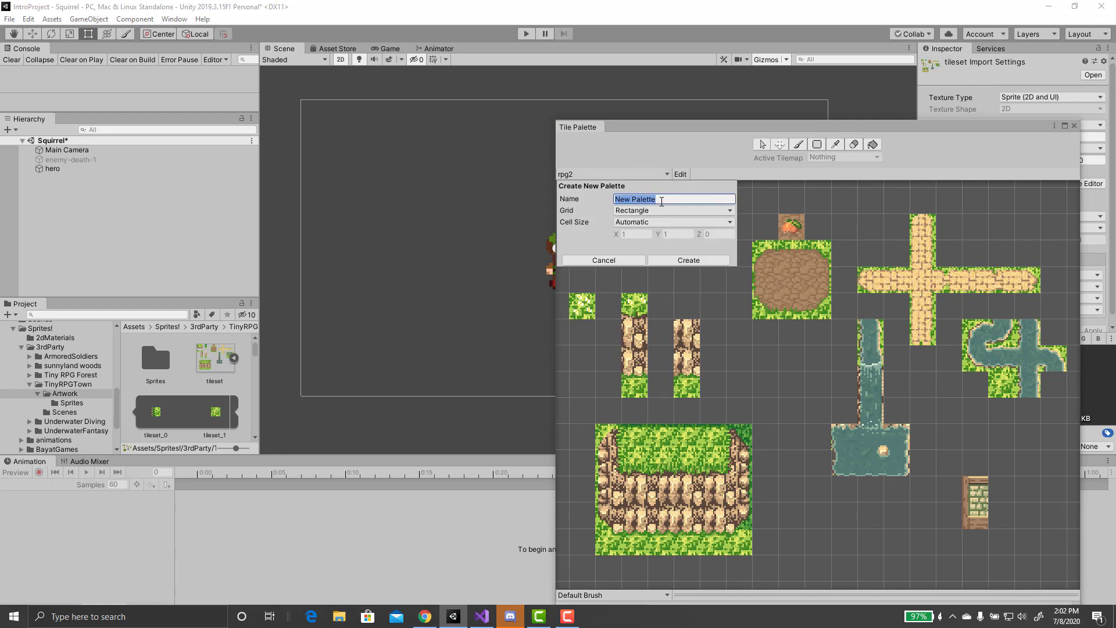
text(tINYrpg2)
drag(661, 200, 580, 193)
text(TinyRPG2)
Step: Confirm creating the TinyRPG2 palette and browse to the Sprites!/Palettes folder
click(699, 260)
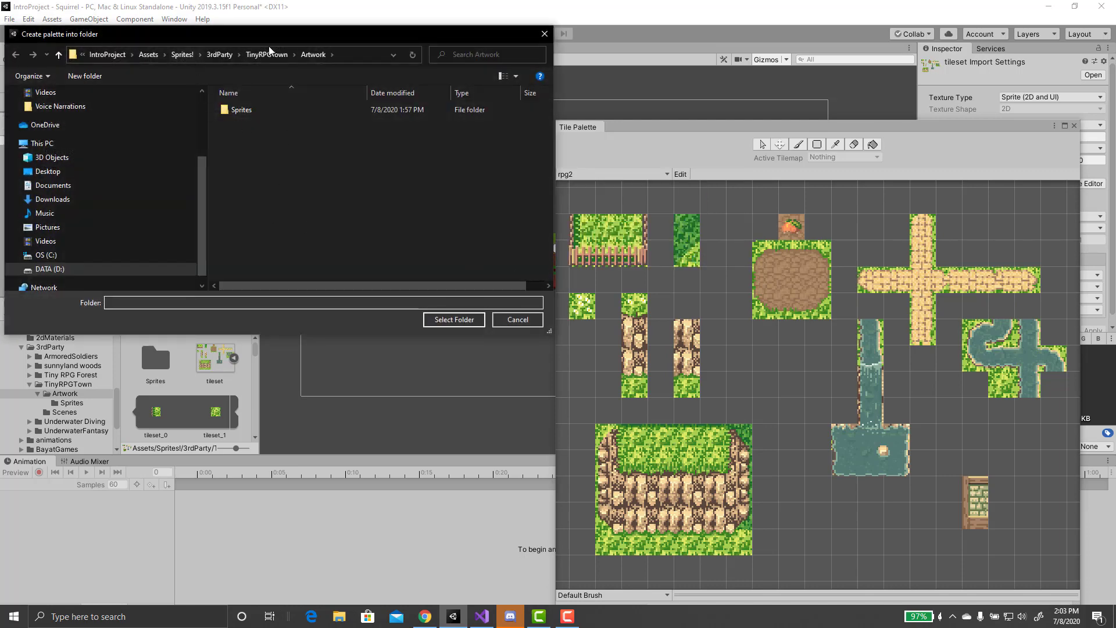
click(185, 56)
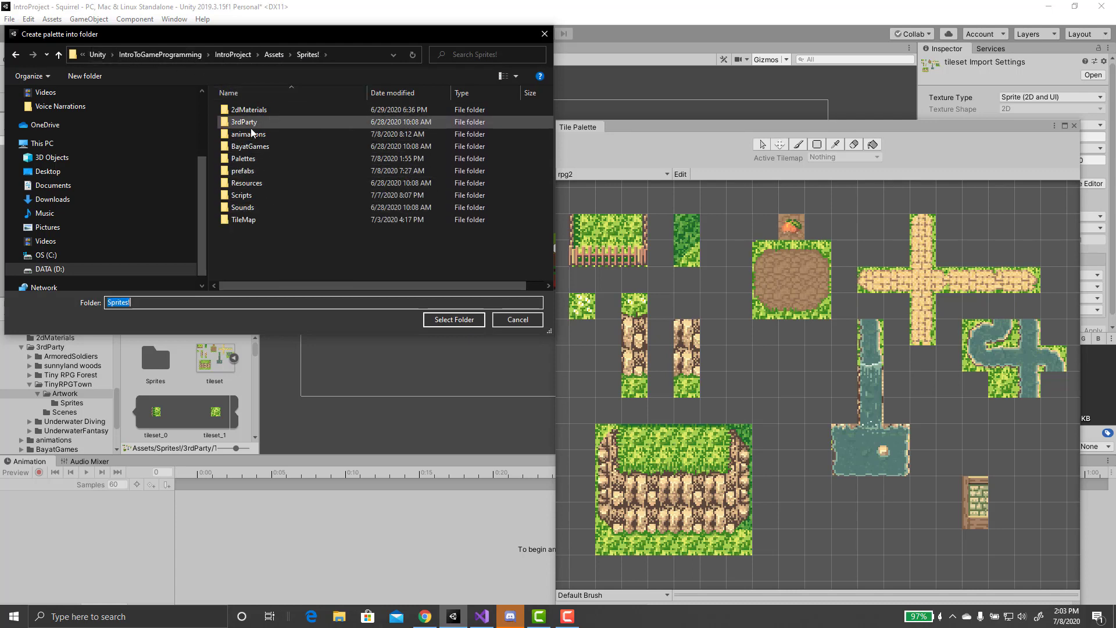
double_click(253, 160)
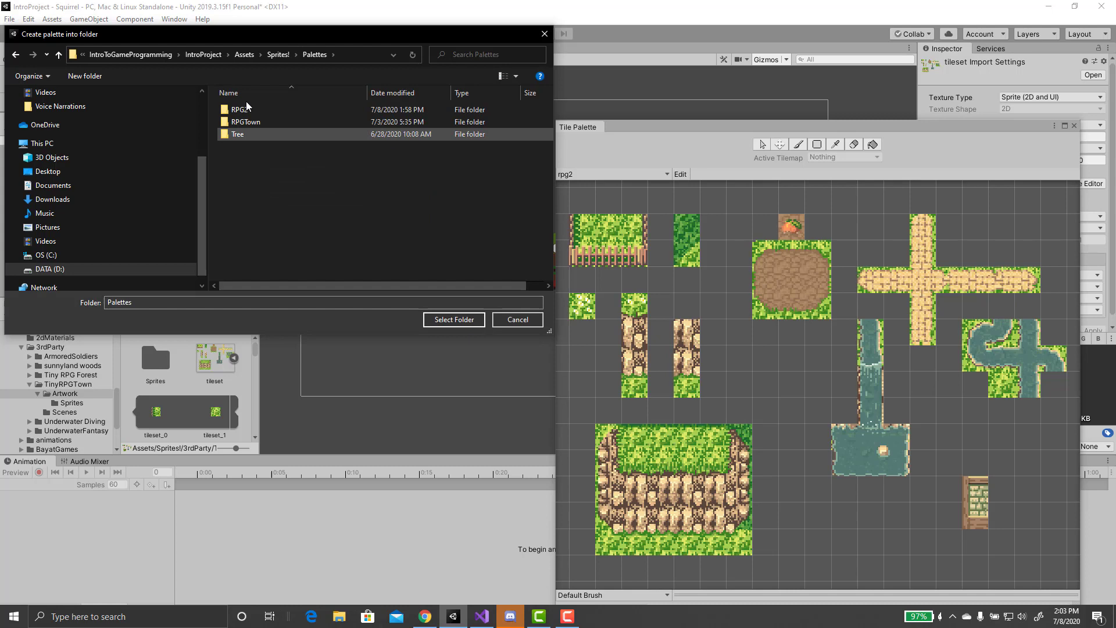
Step: Make a new TinyRPG2 folder inside Palettes and save the palette there
right_click(234, 166)
mouse_move(309, 303)
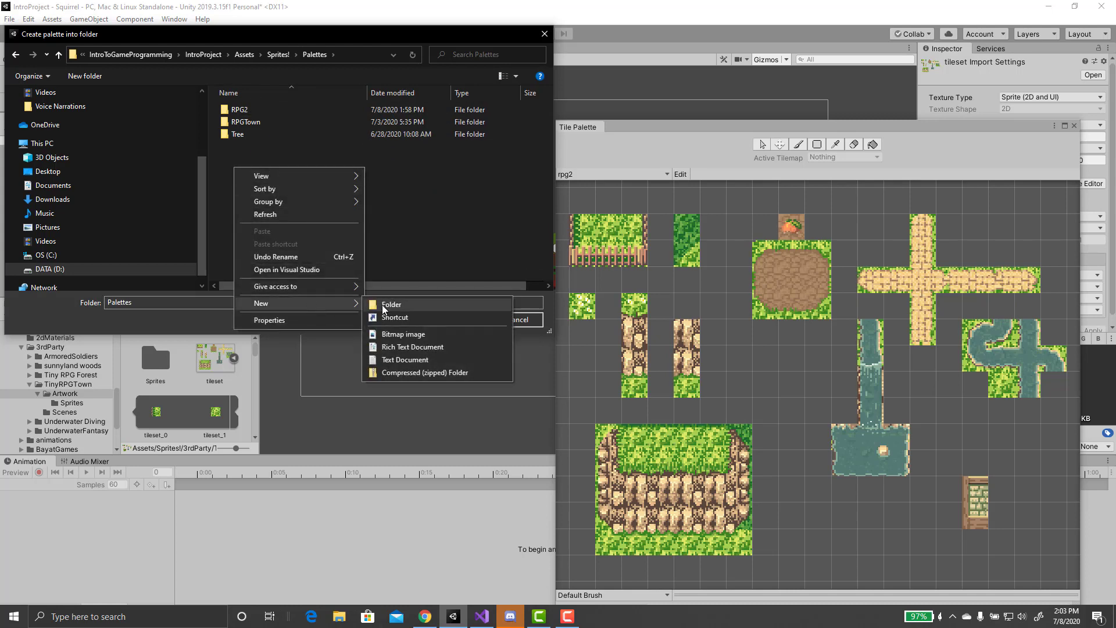
click(385, 302)
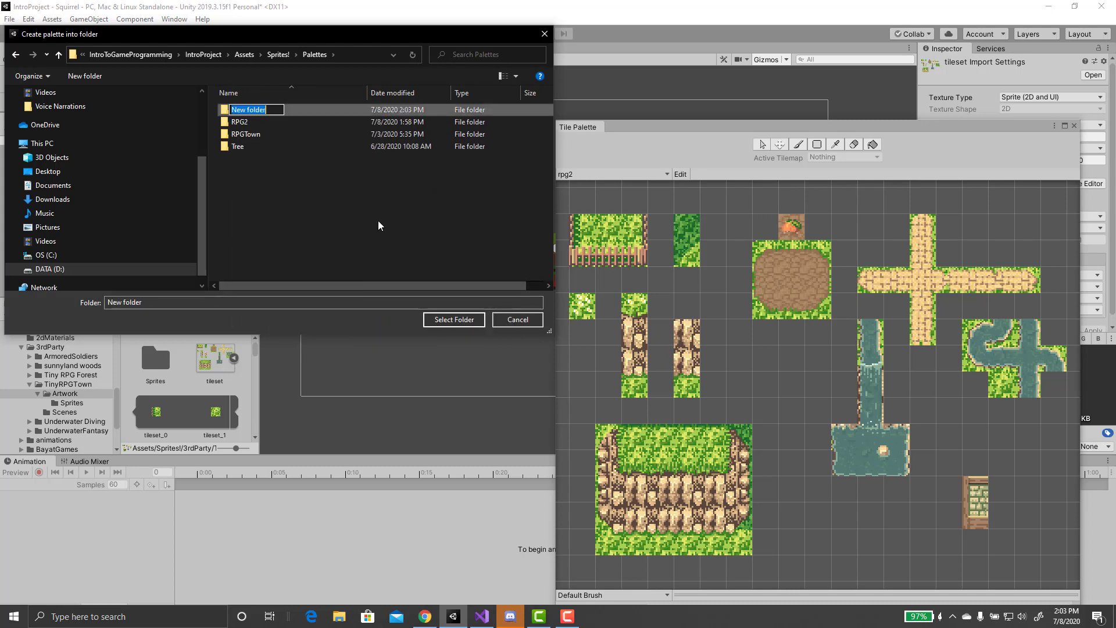
text(TinyRPG2)
click(364, 229)
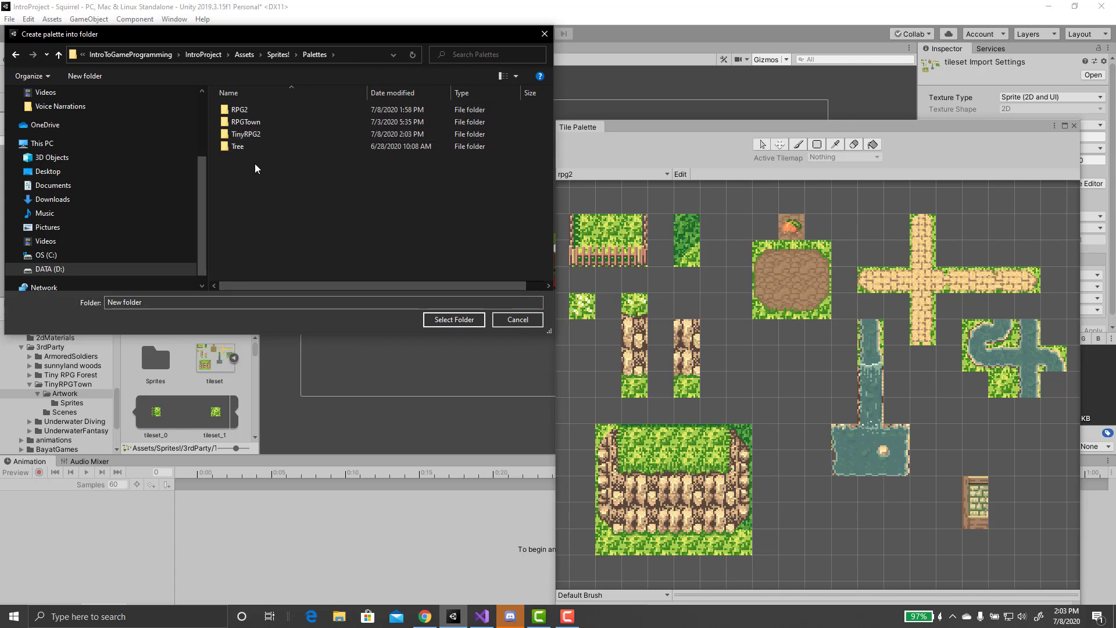
double_click(246, 135)
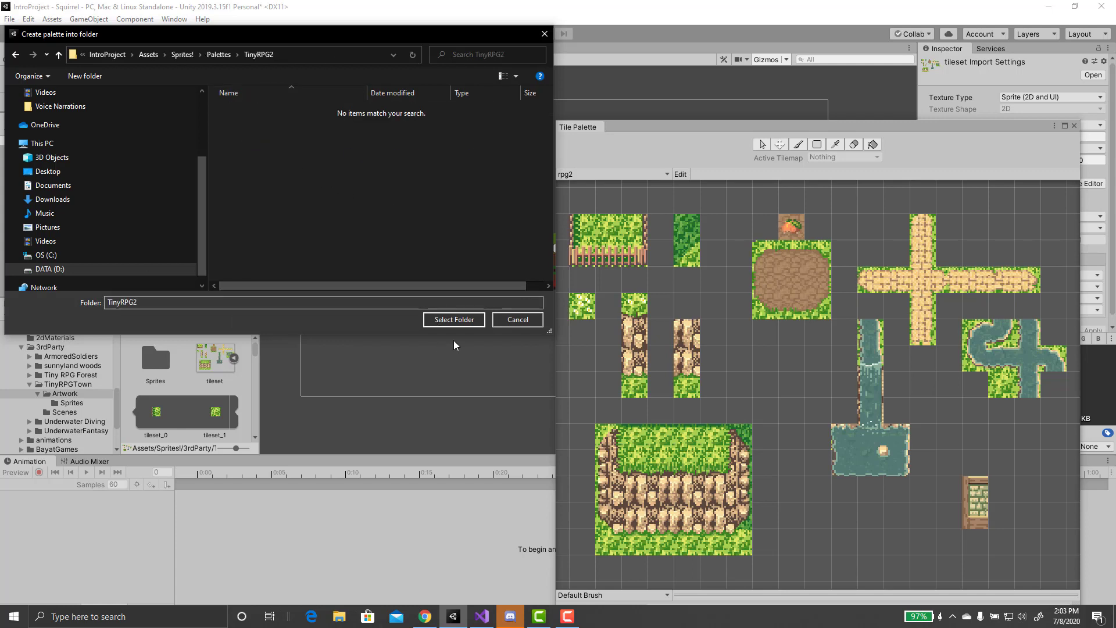
click(447, 319)
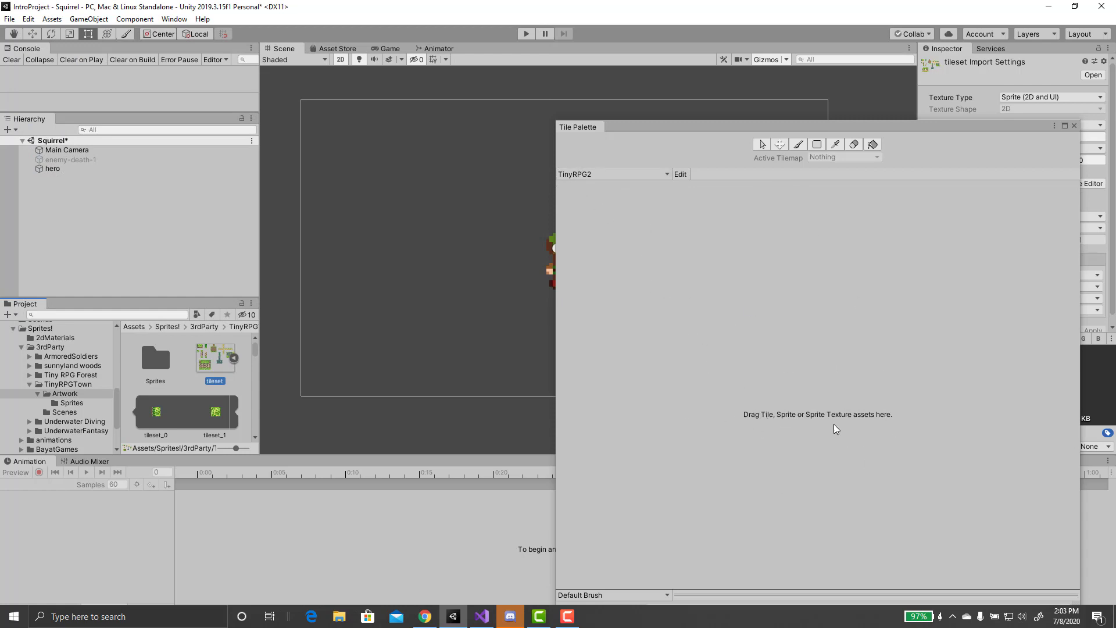
Step: Drag the tileset into the TinyRPG2 palette, generating its tile assets in Sprites!/Palettes/TinyRPG2
click(227, 361)
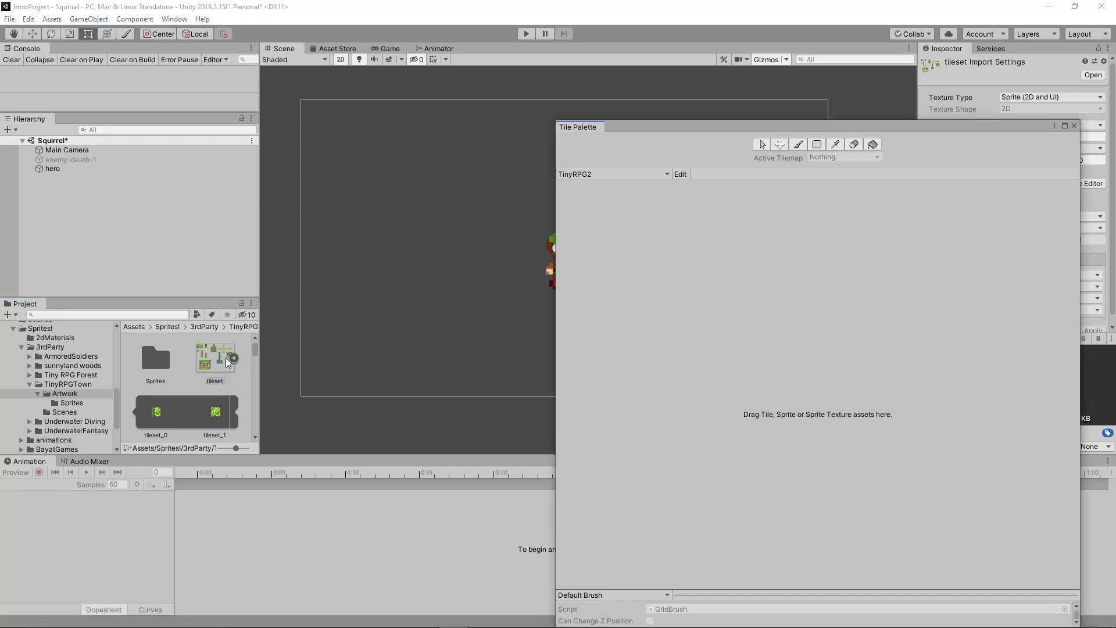
drag(208, 354, 674, 315)
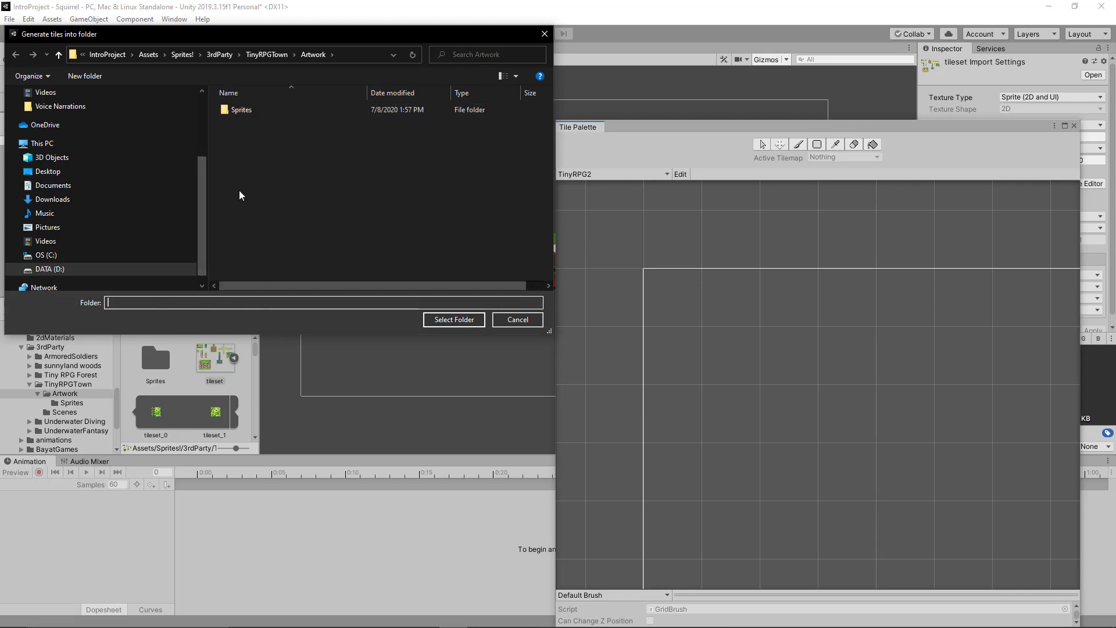
click(184, 54)
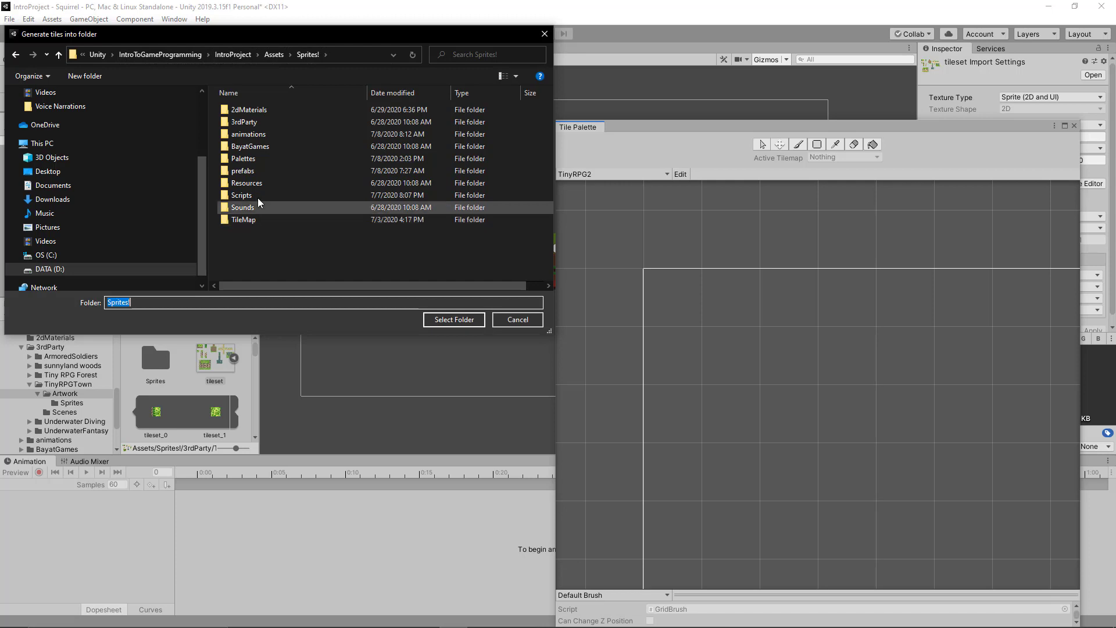
double_click(246, 160)
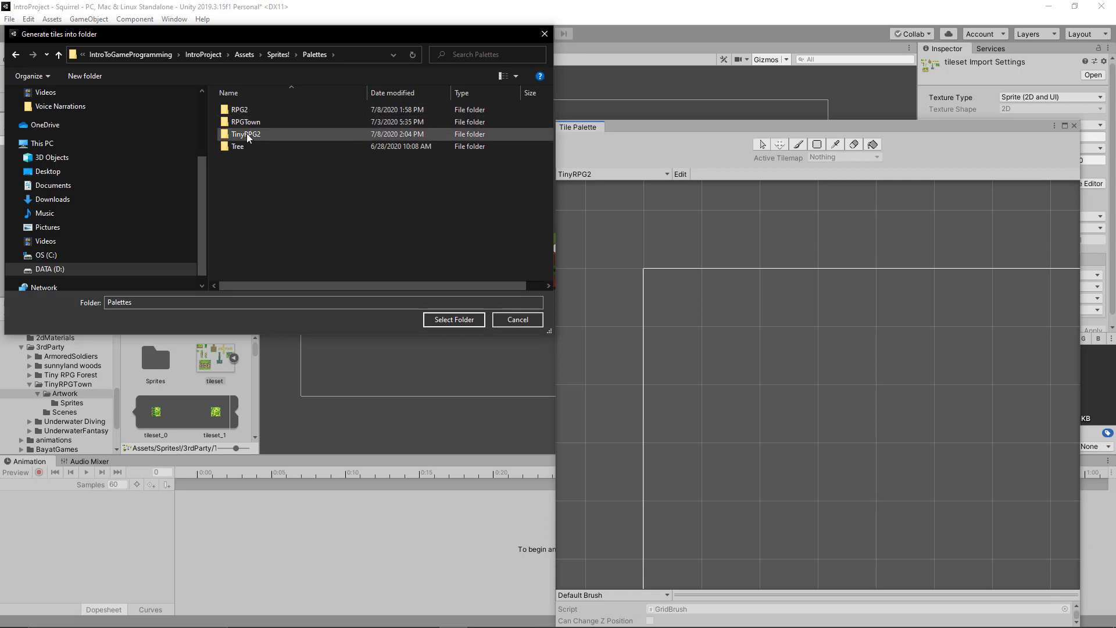
double_click(246, 133)
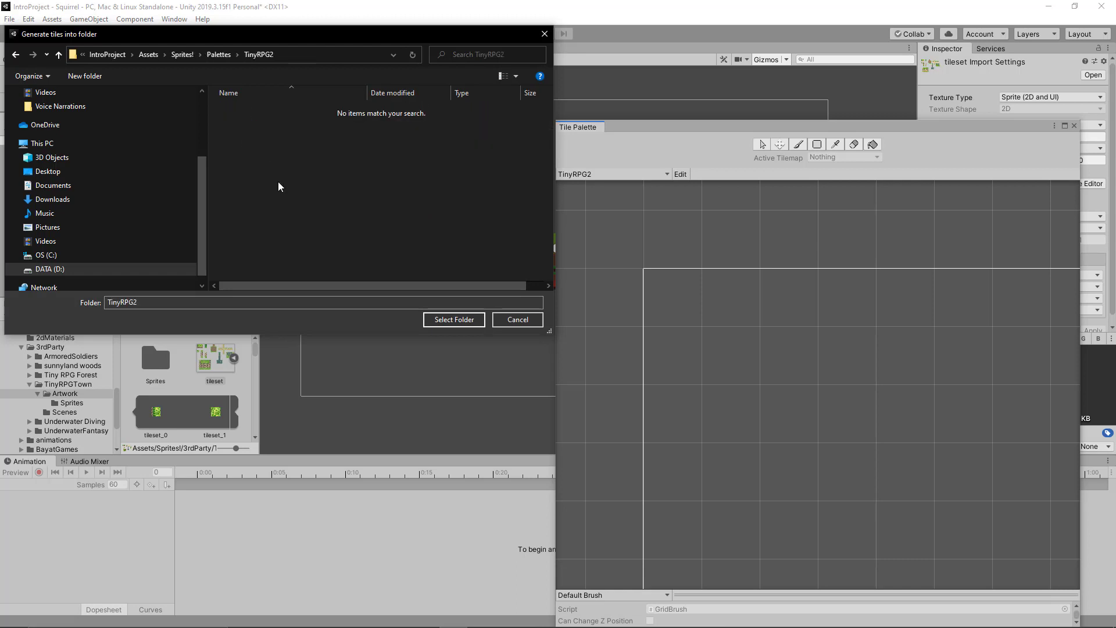
click(453, 319)
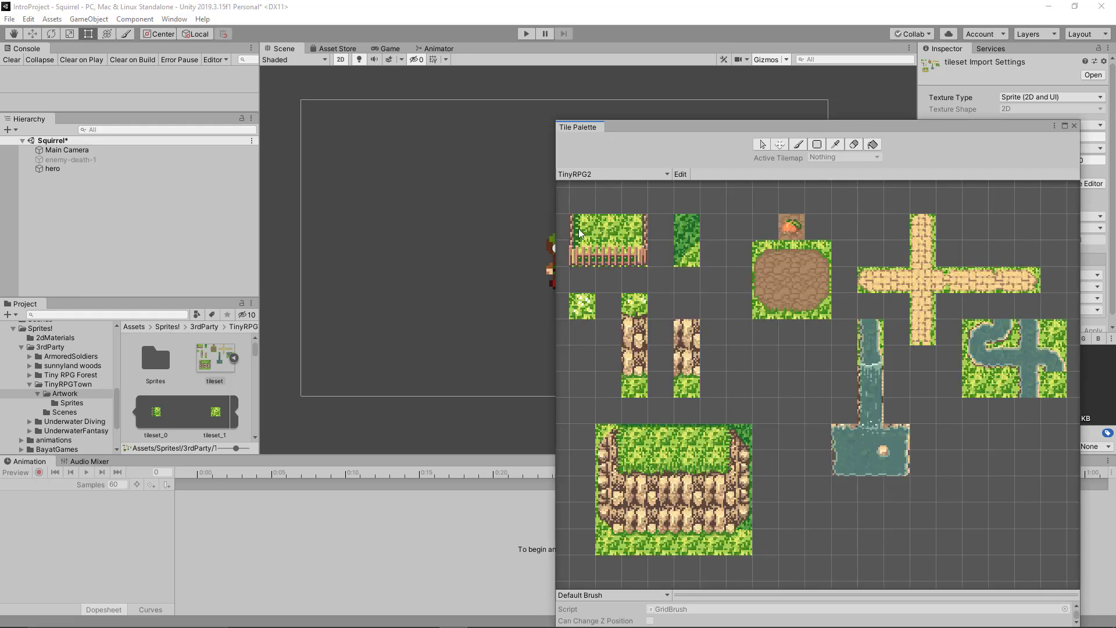
Step: Pick the brush with the river corner tile, then shrink the palette and move it lower right
key(b)
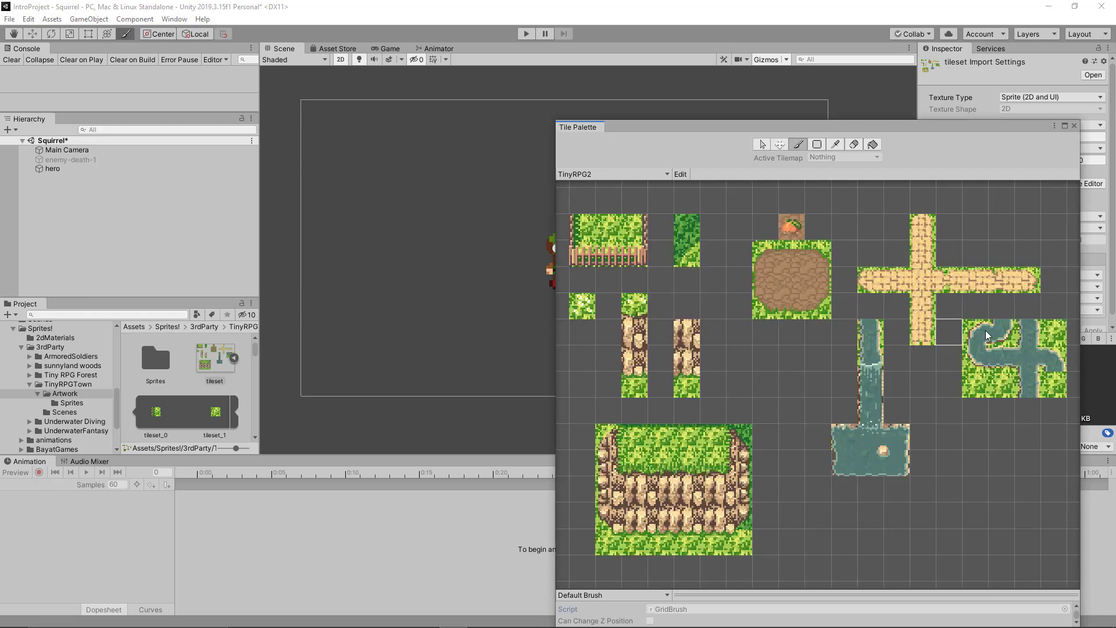
click(975, 330)
drag(678, 126, 641, 123)
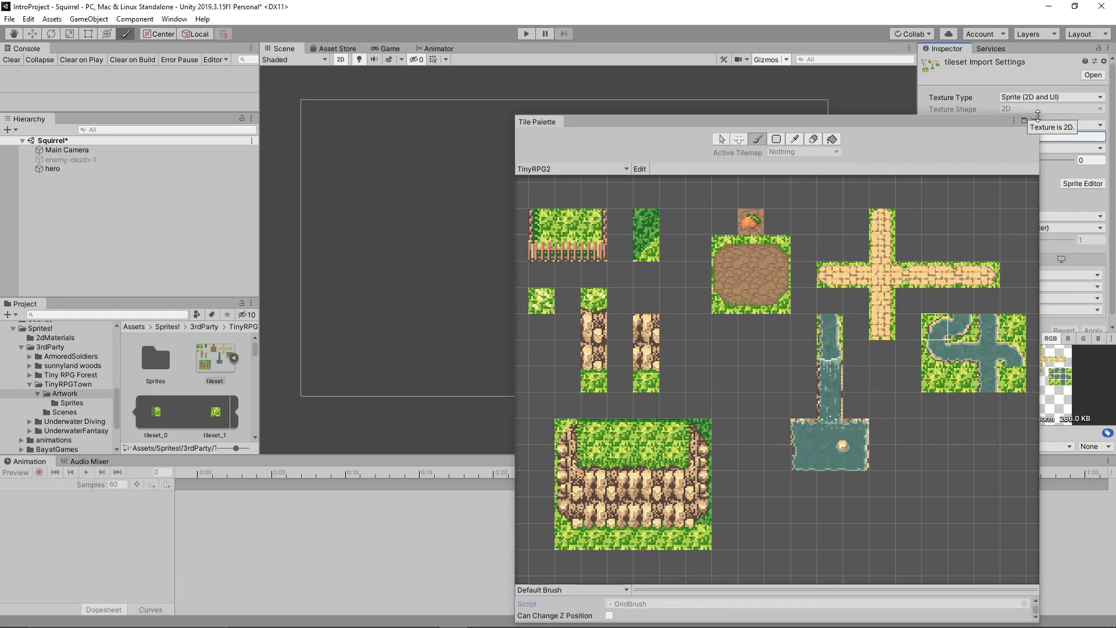
drag(1036, 113, 982, 338)
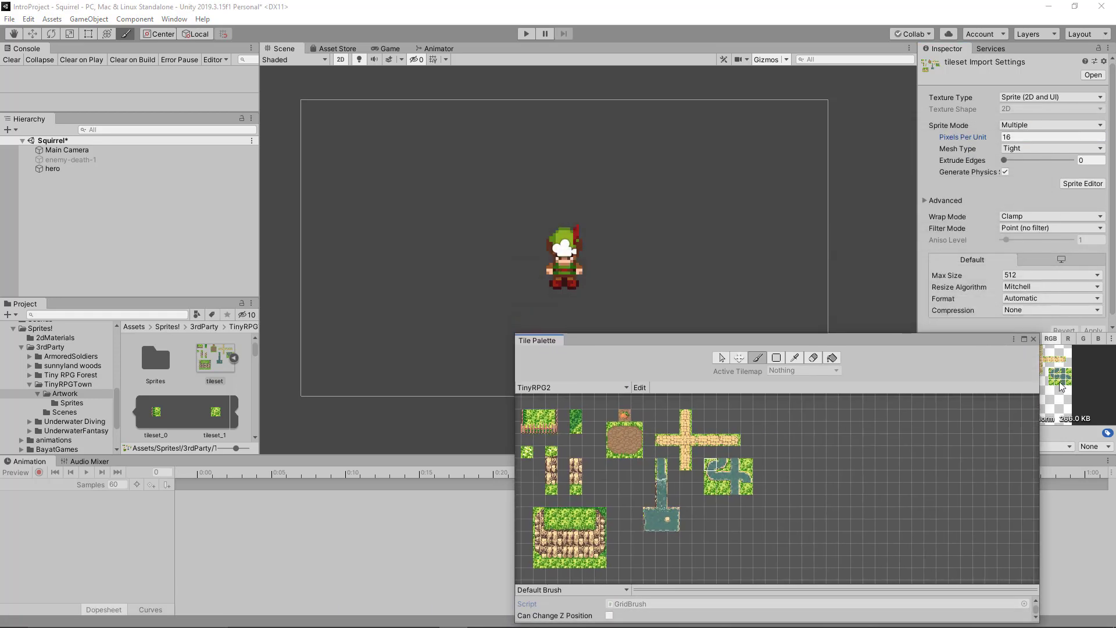
drag(1039, 408, 774, 401)
drag(682, 342, 1009, 228)
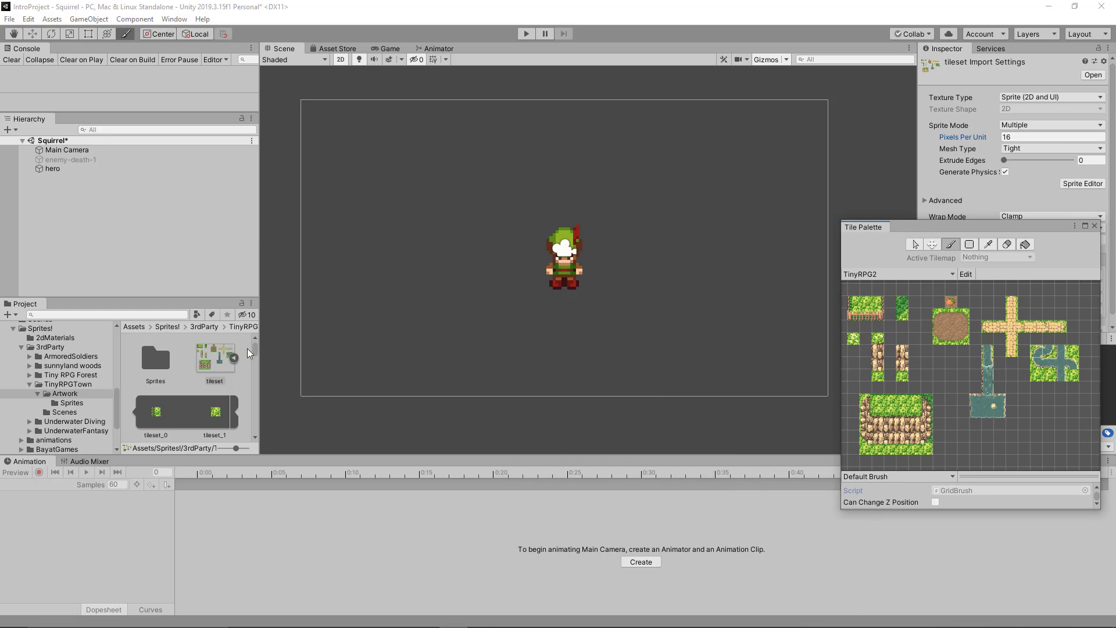
Step: Add a 2D Object > Tilemap with its Grid and make the Tilemap the painting target
right_click(62, 211)
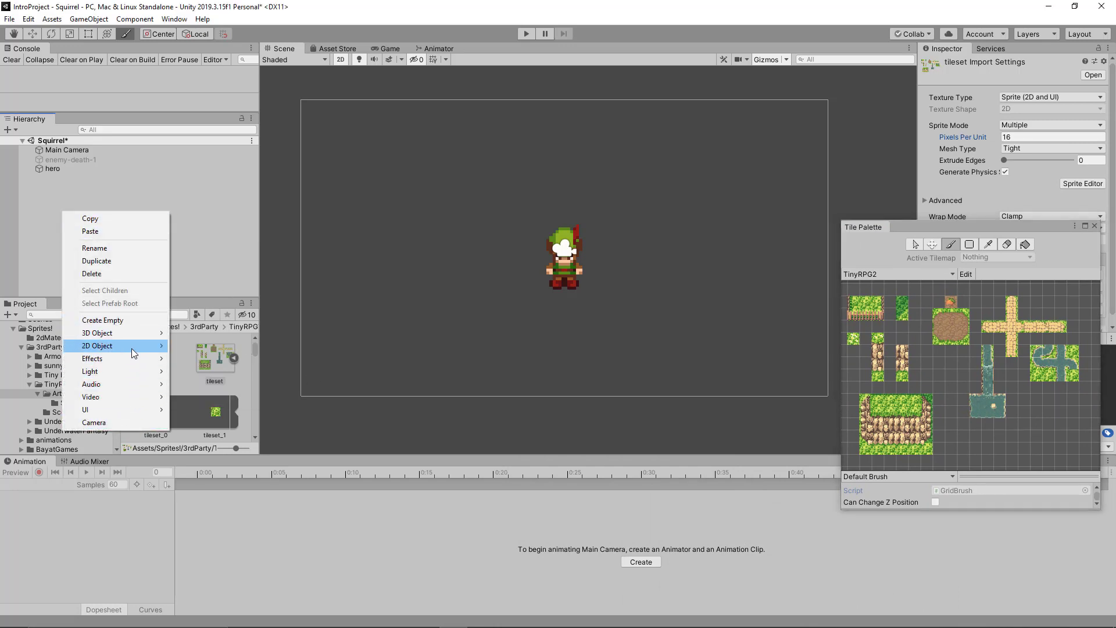
mouse_move(132, 350)
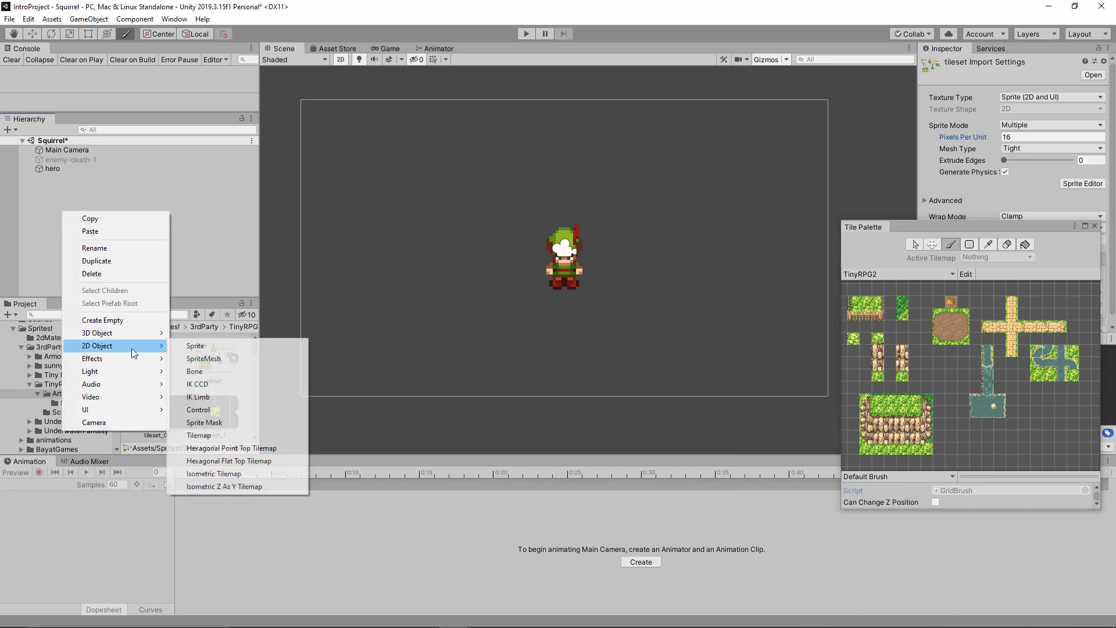
click(222, 436)
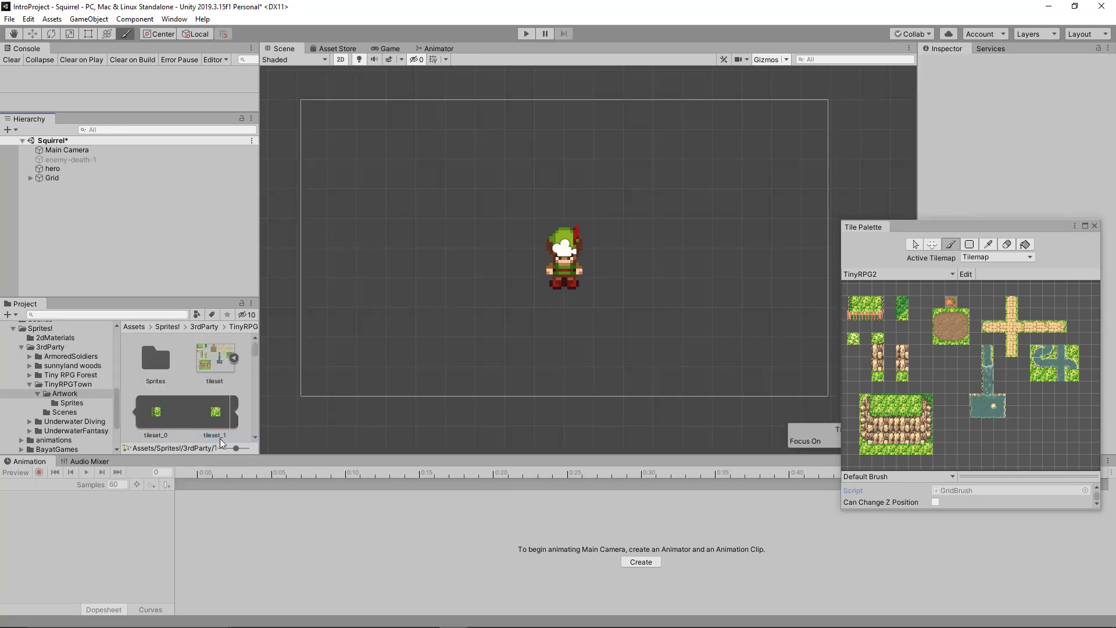
click(31, 178)
click(53, 169)
click(53, 178)
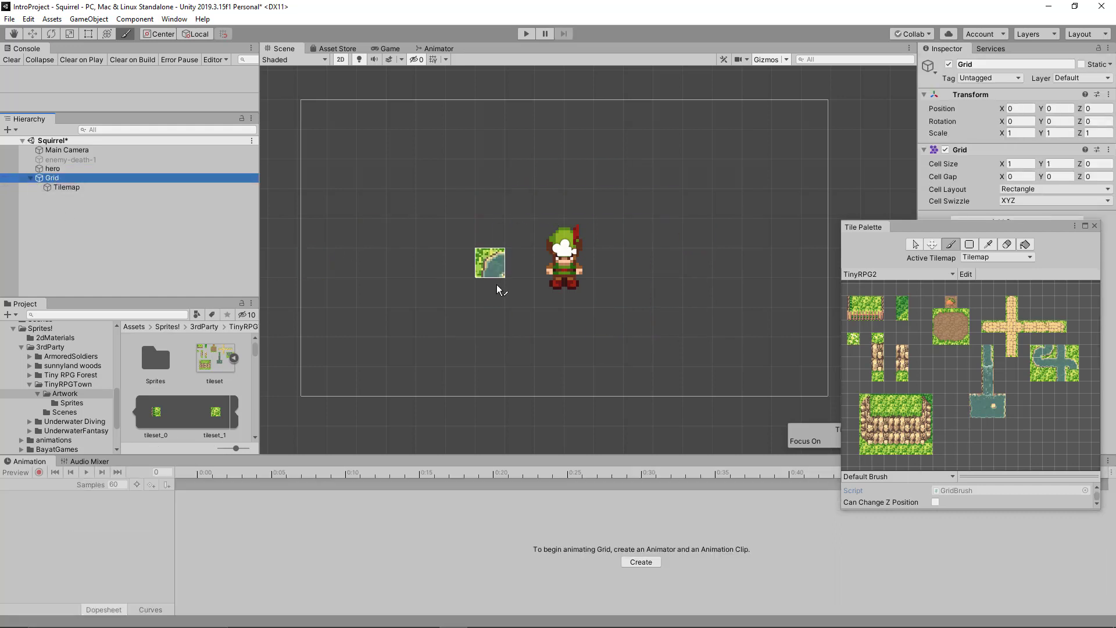
click(72, 188)
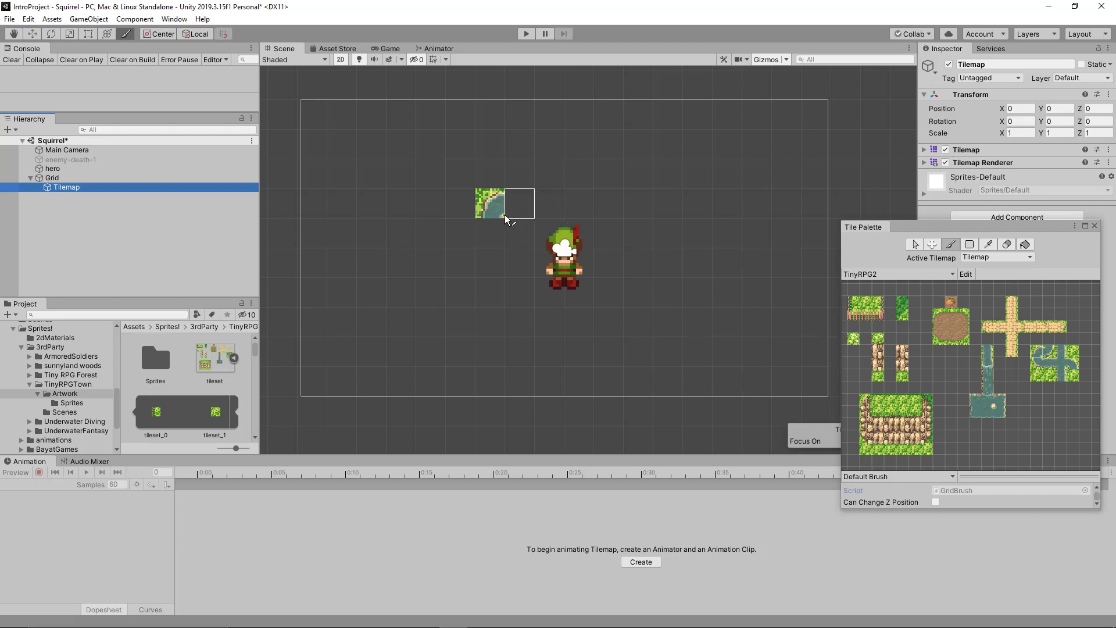
Step: Paint the rock-and-grass cliff block around the hero, then add grass-topped rows above it
click(869, 402)
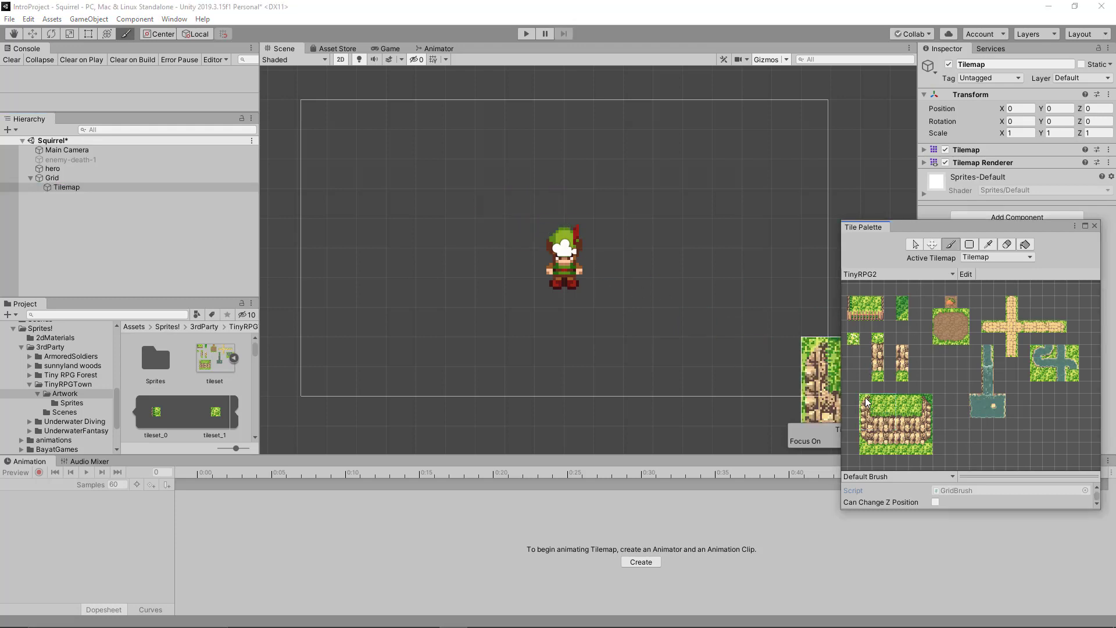
drag(866, 402, 933, 452)
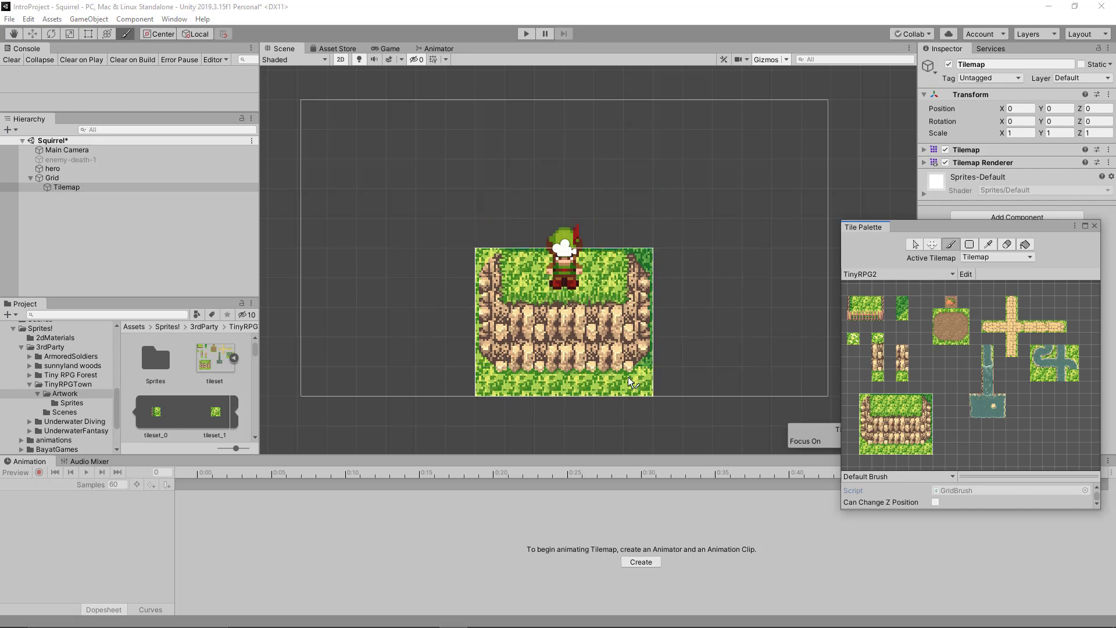
click(628, 377)
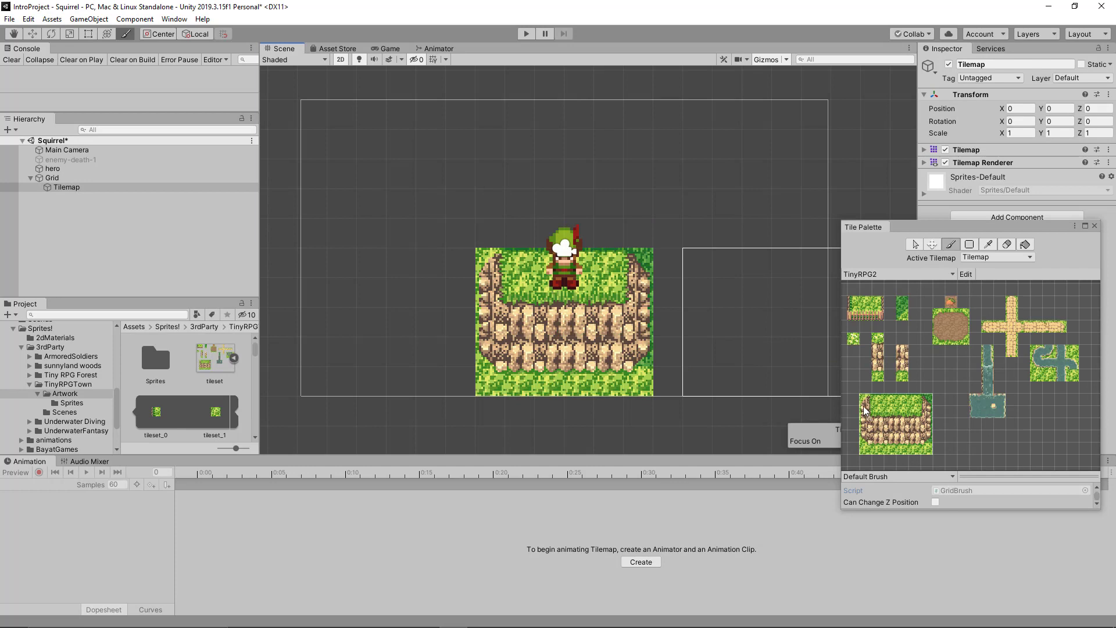
drag(866, 411, 933, 418)
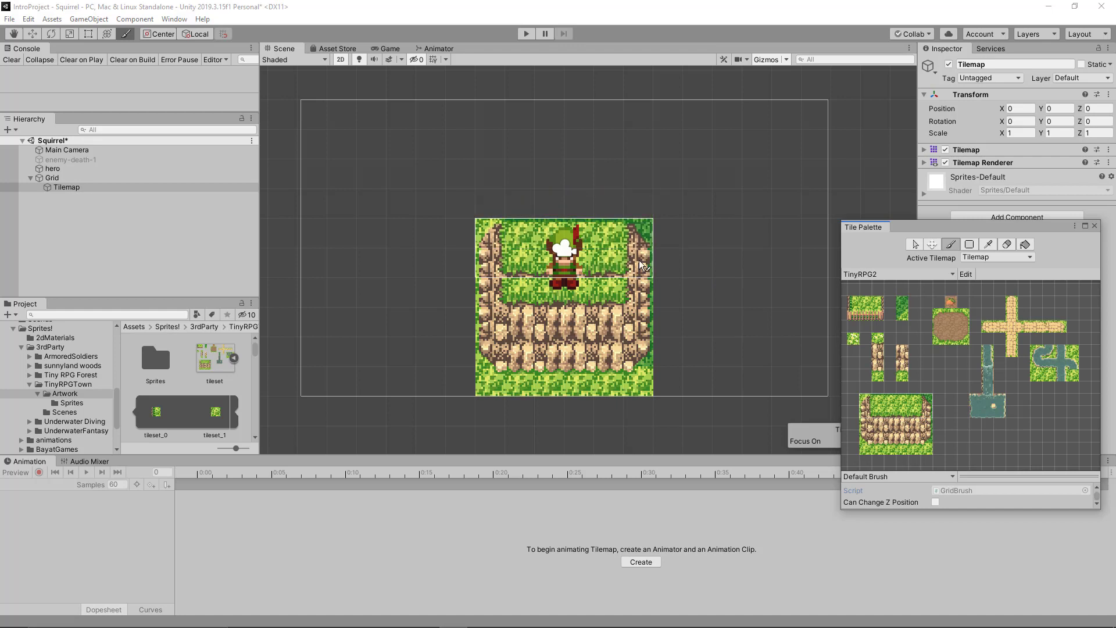
drag(642, 266, 641, 204)
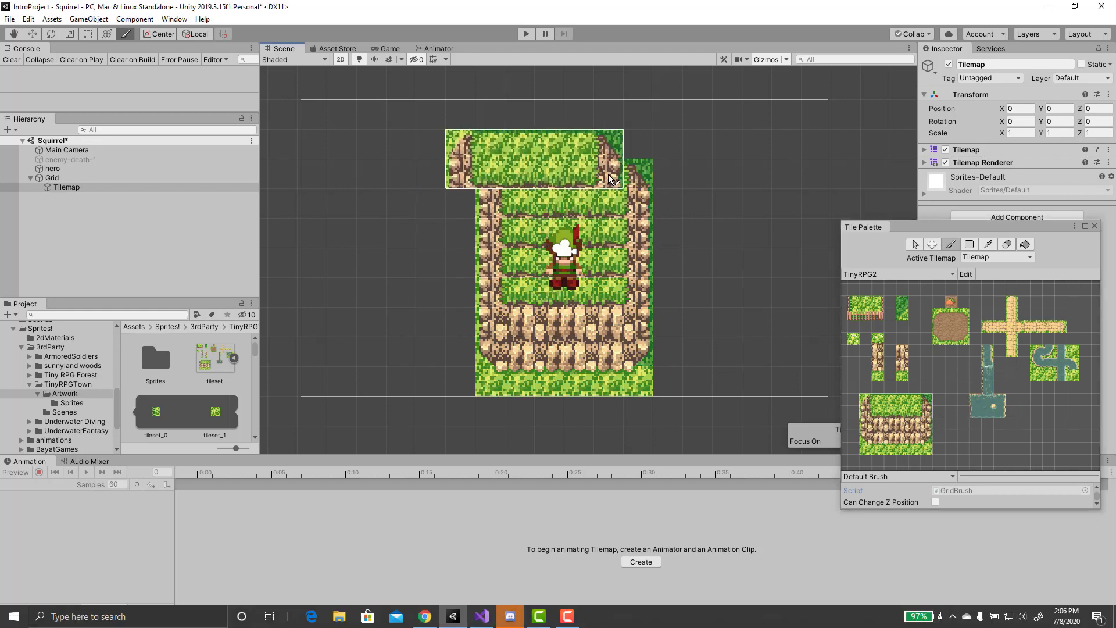
click(627, 171)
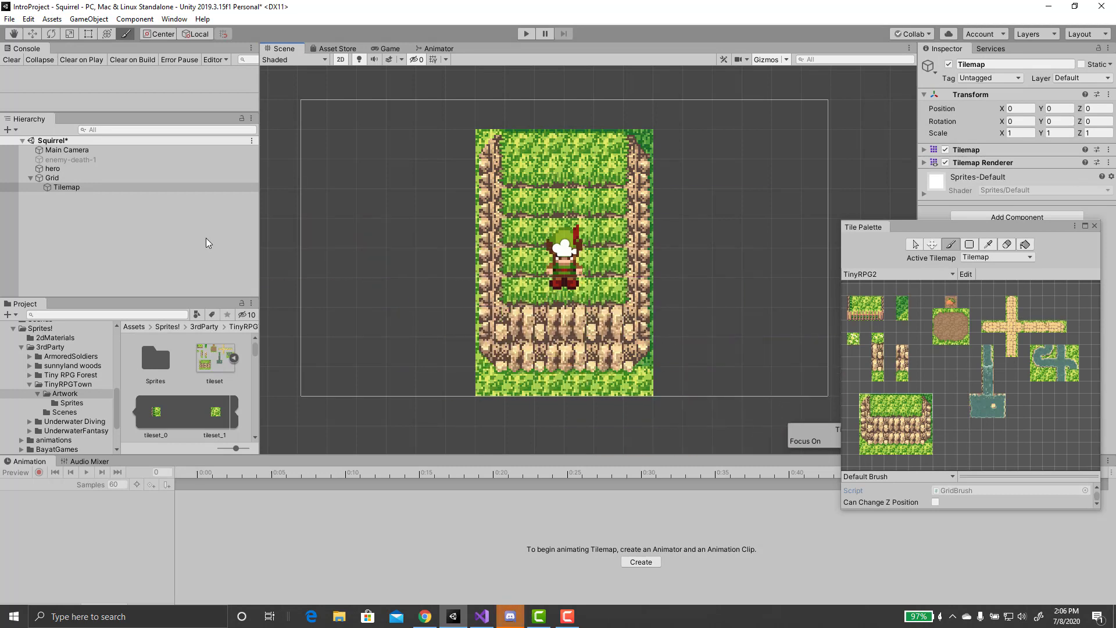
Step: Enlarge the Tilemap by setting its Transform Scale X and Y to 2
click(1022, 131)
text(2)
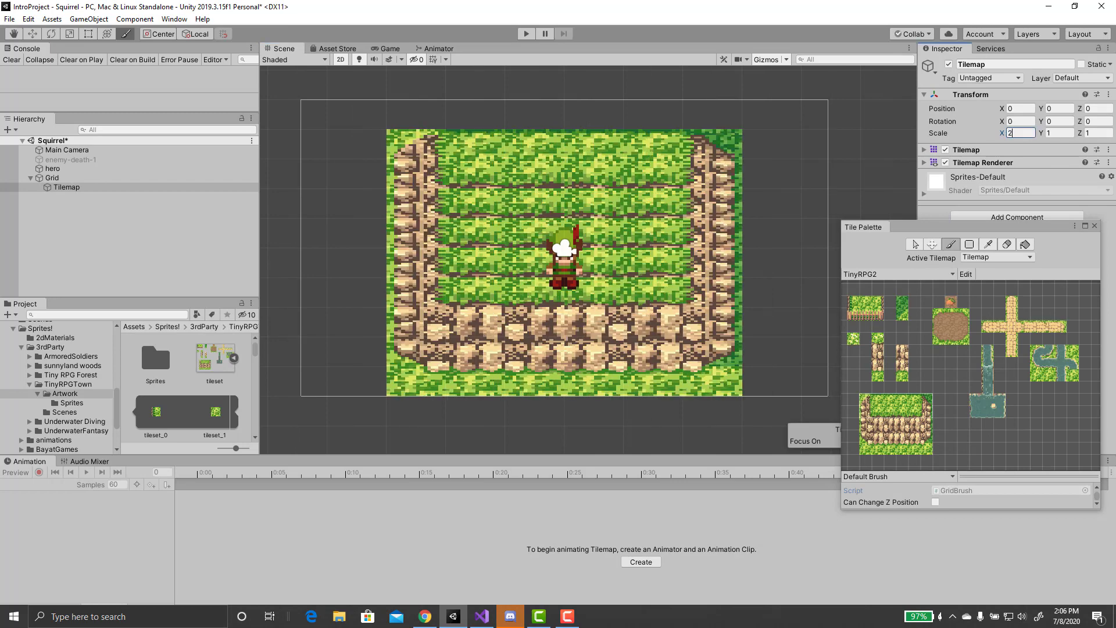
key(Tab)
text(2)
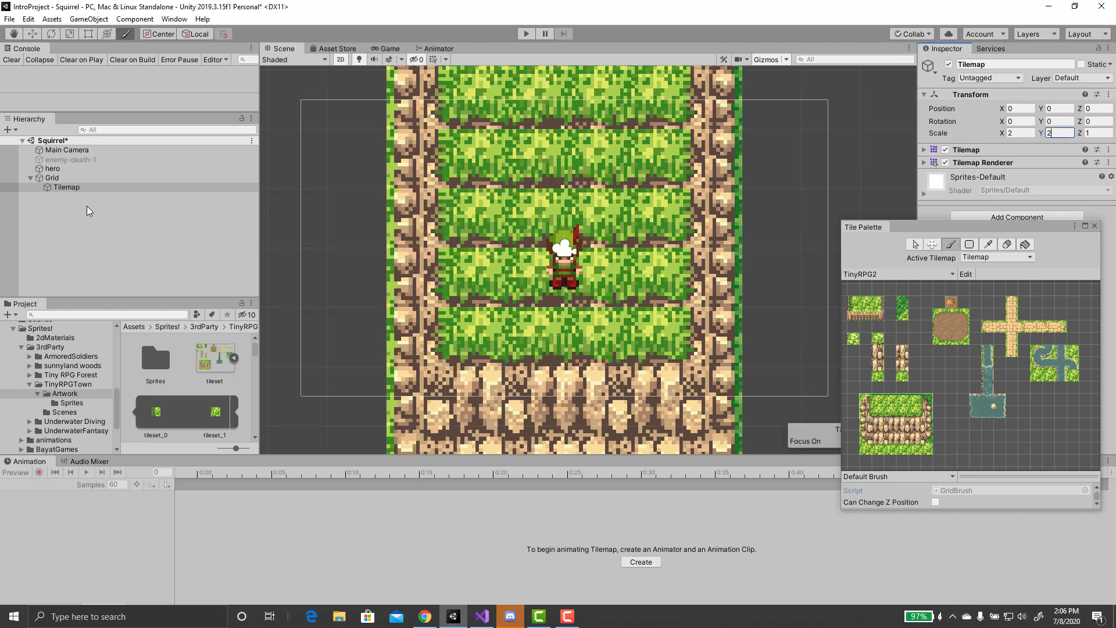
Step: Reset the Tilemap's Scale X and Y back to 1
click(1018, 134)
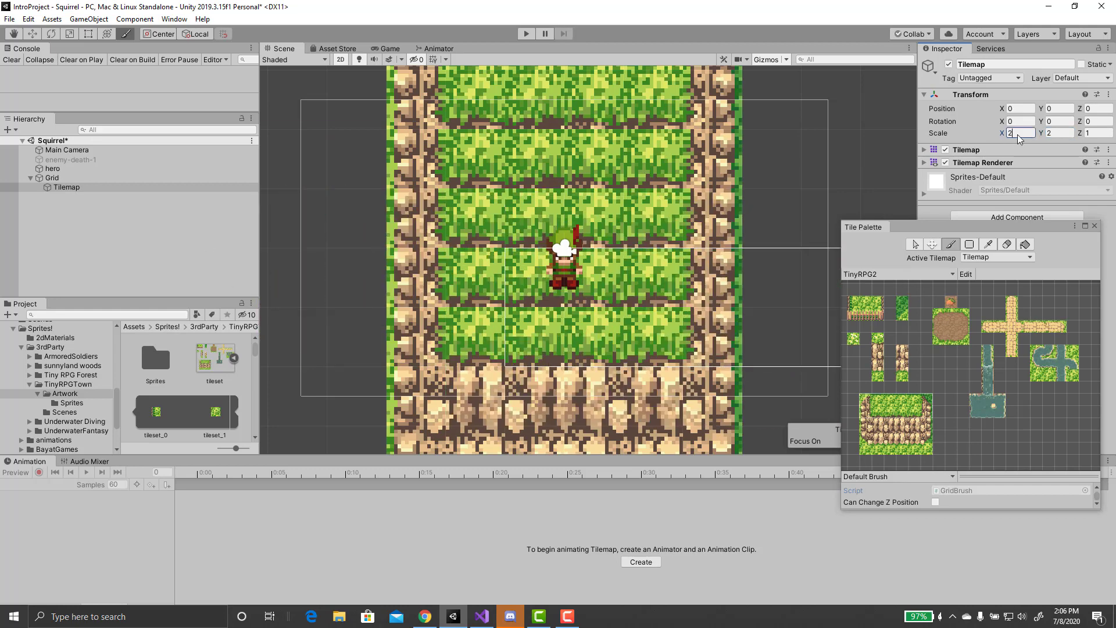
key(BackSpace)
text(1)
key(Tab)
text(1)
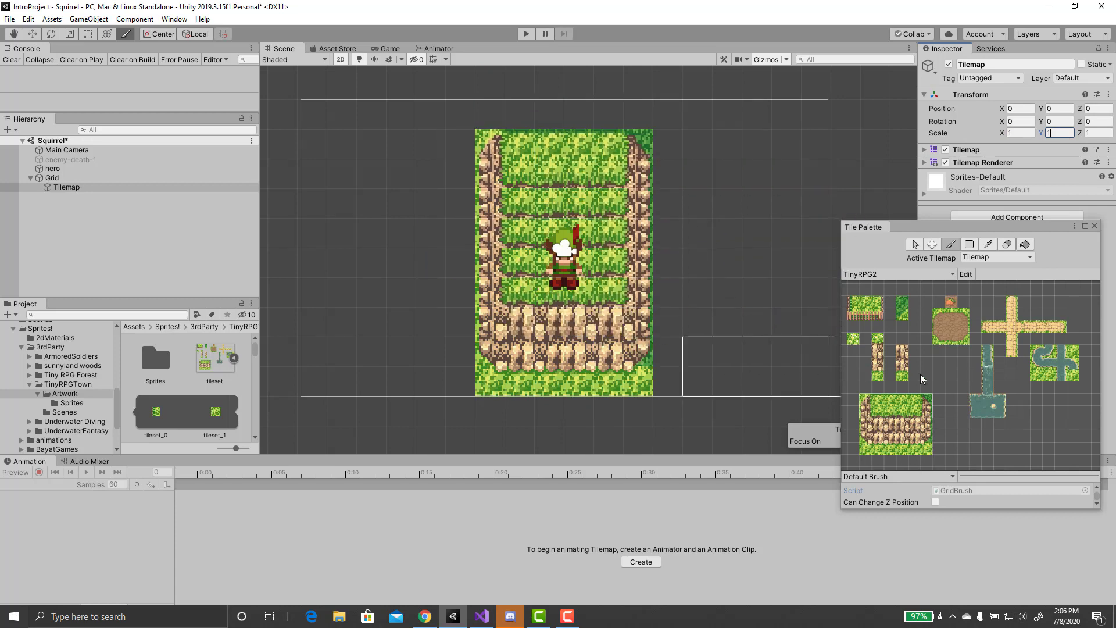
Step: Paint a water column right of the grass field with a river bend and water above and below
click(990, 355)
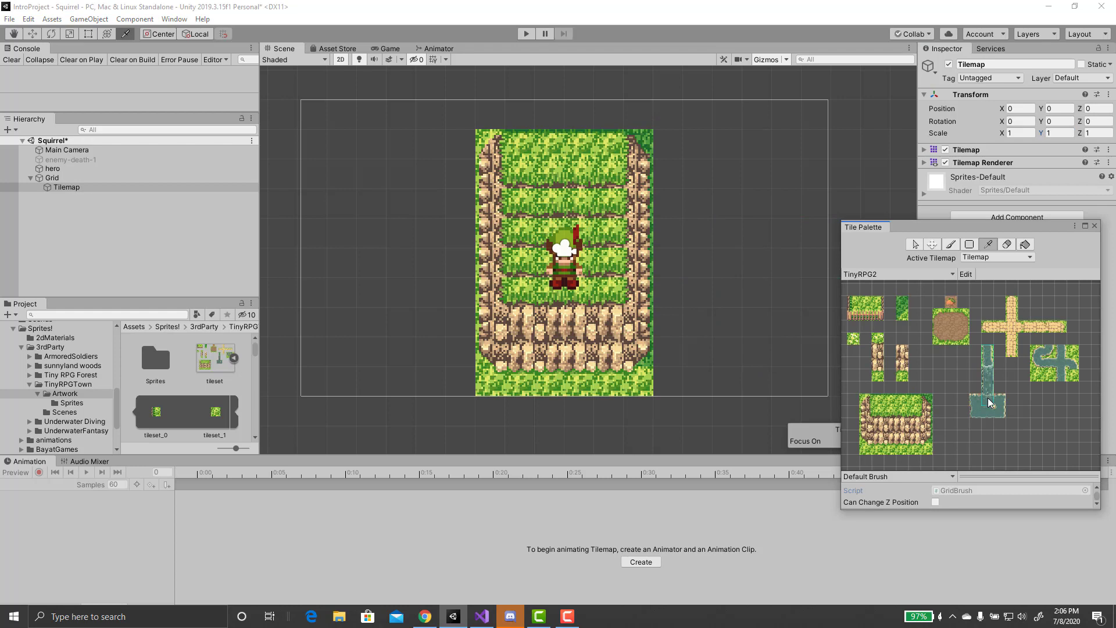
drag(991, 399, 991, 399)
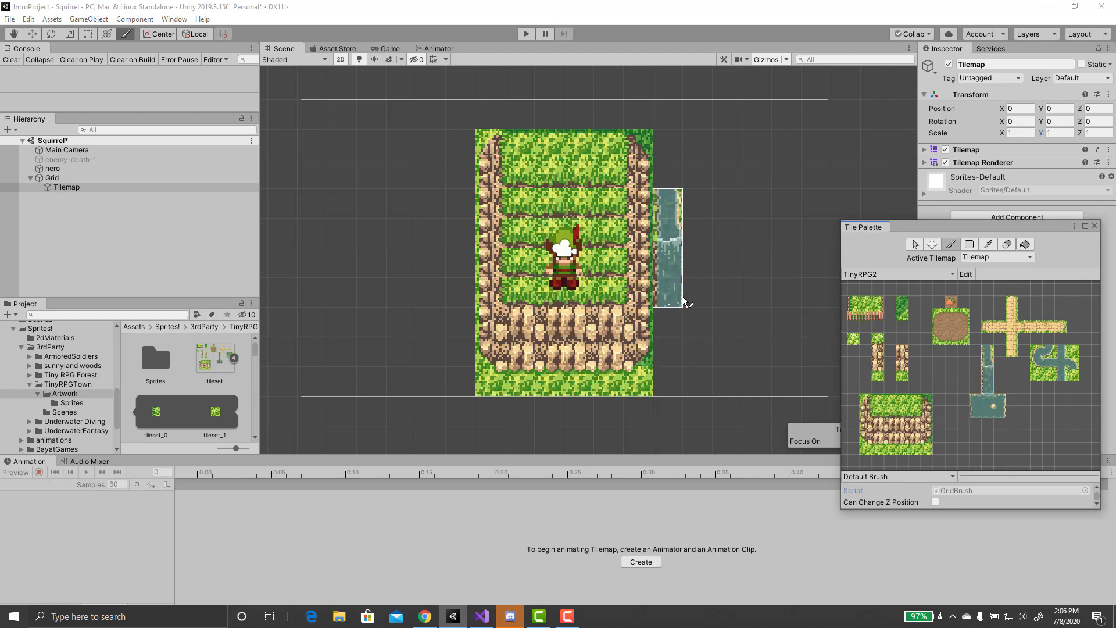
drag(684, 301, 674, 429)
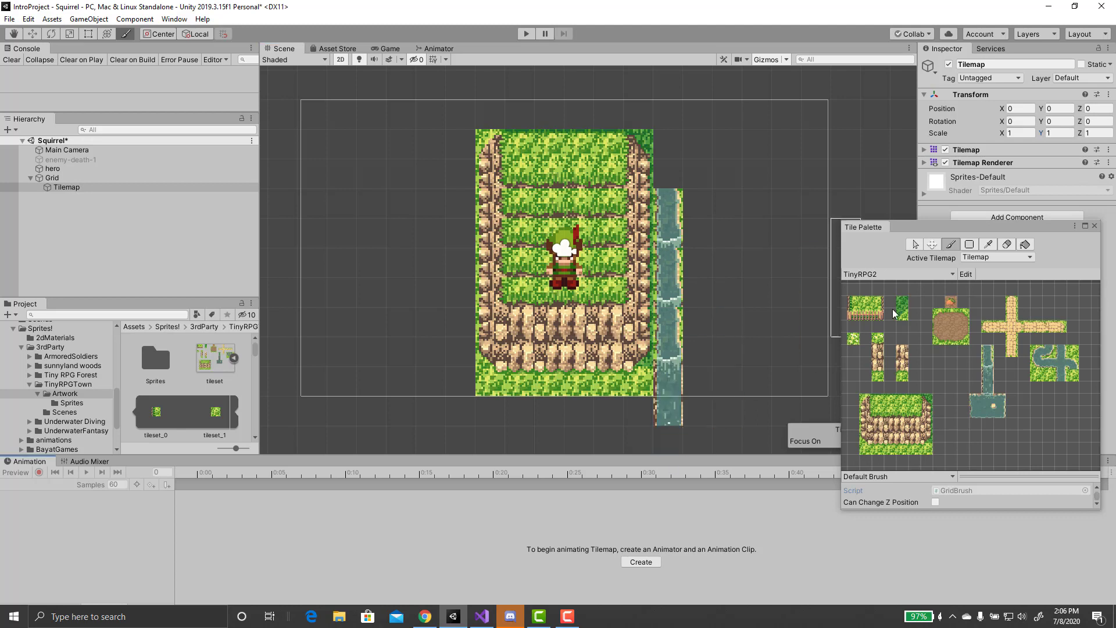
drag(1027, 352, 1073, 379)
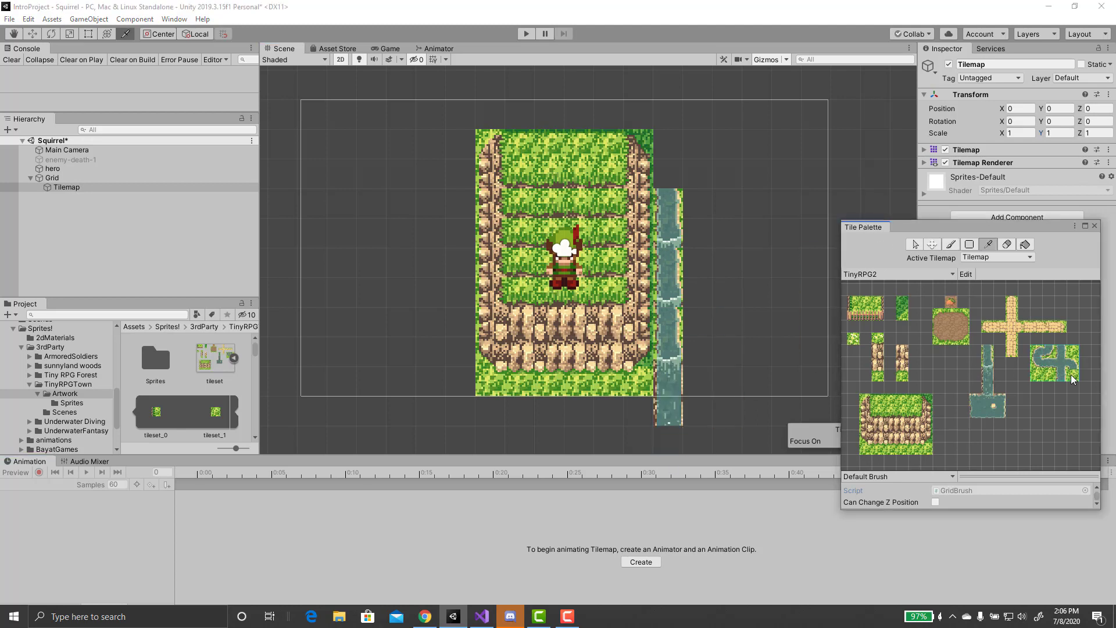
click(794, 267)
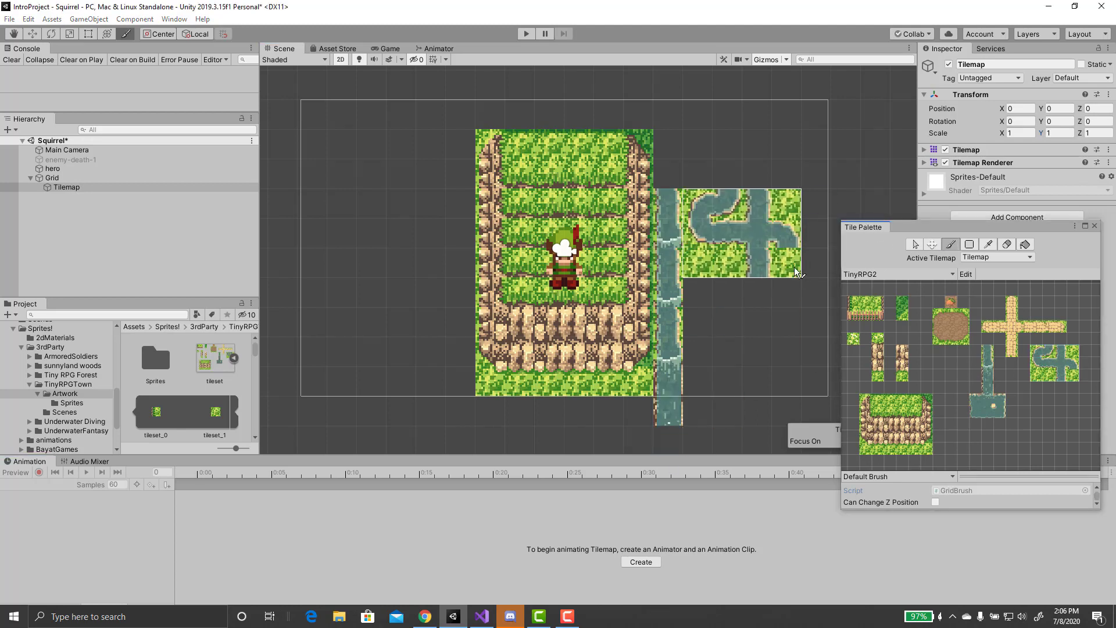
click(1063, 373)
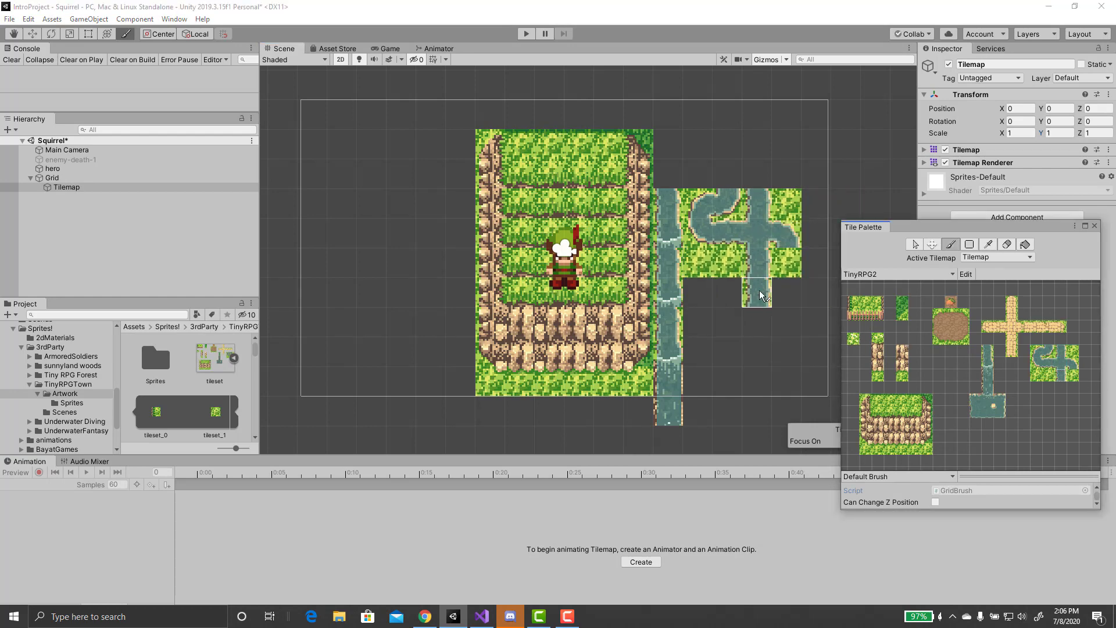
drag(756, 287, 755, 390)
click(727, 174)
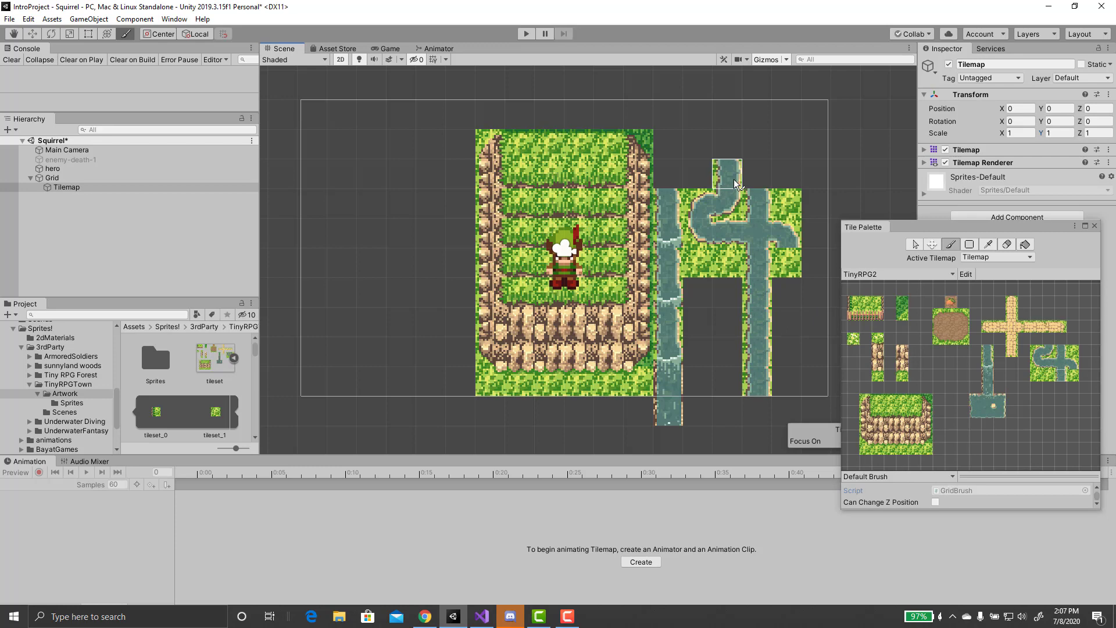
click(727, 144)
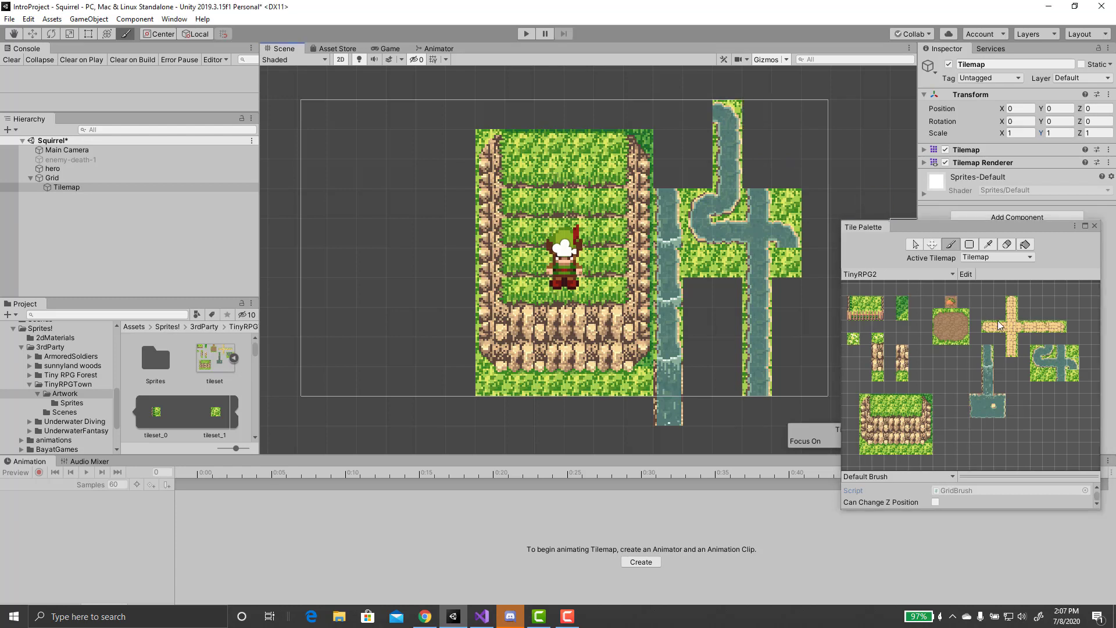
Step: Paint a river across the top of the map, extend it right to the edge, and start the game
click(1055, 361)
mouse_move(730, 122)
mouse_down()
mouse_move(652, 124)
mouse_move(308, 118)
mouse_up()
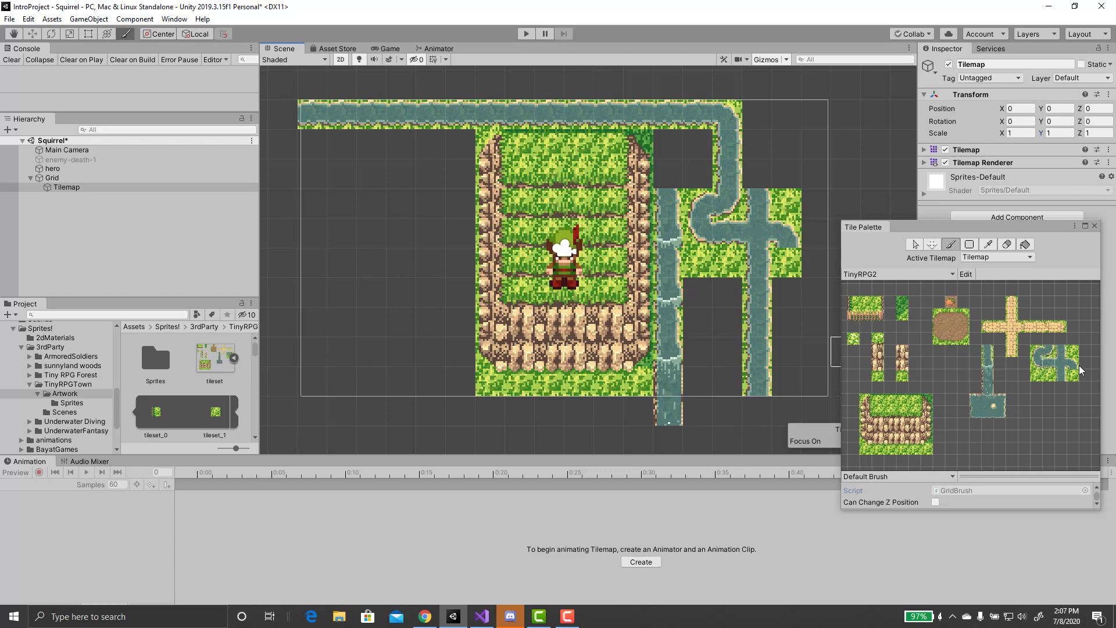
click(1024, 363)
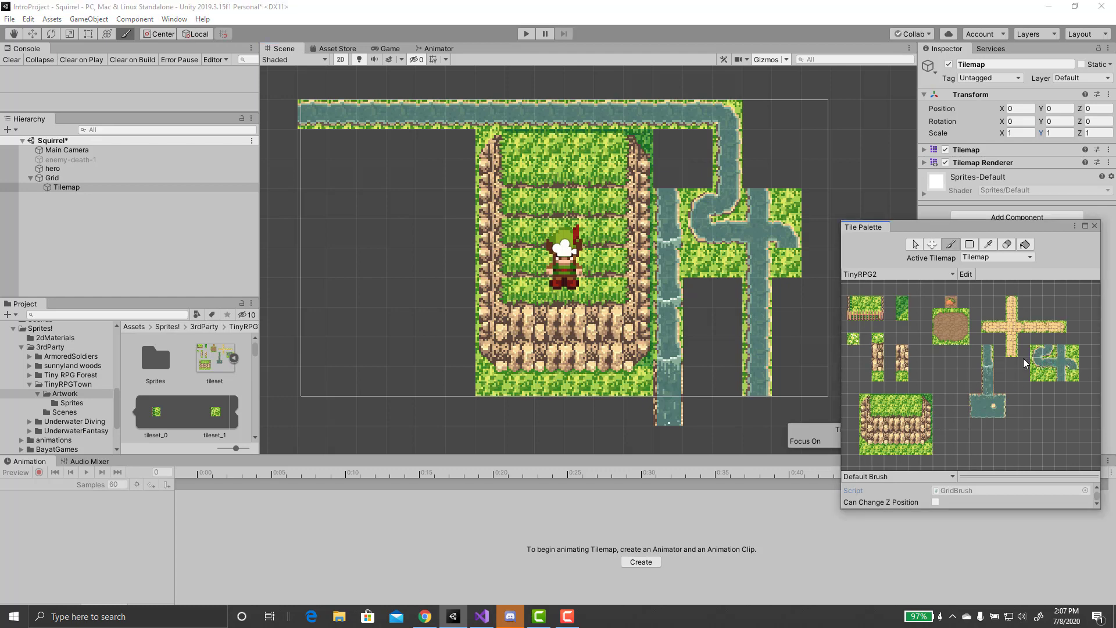
click(759, 174)
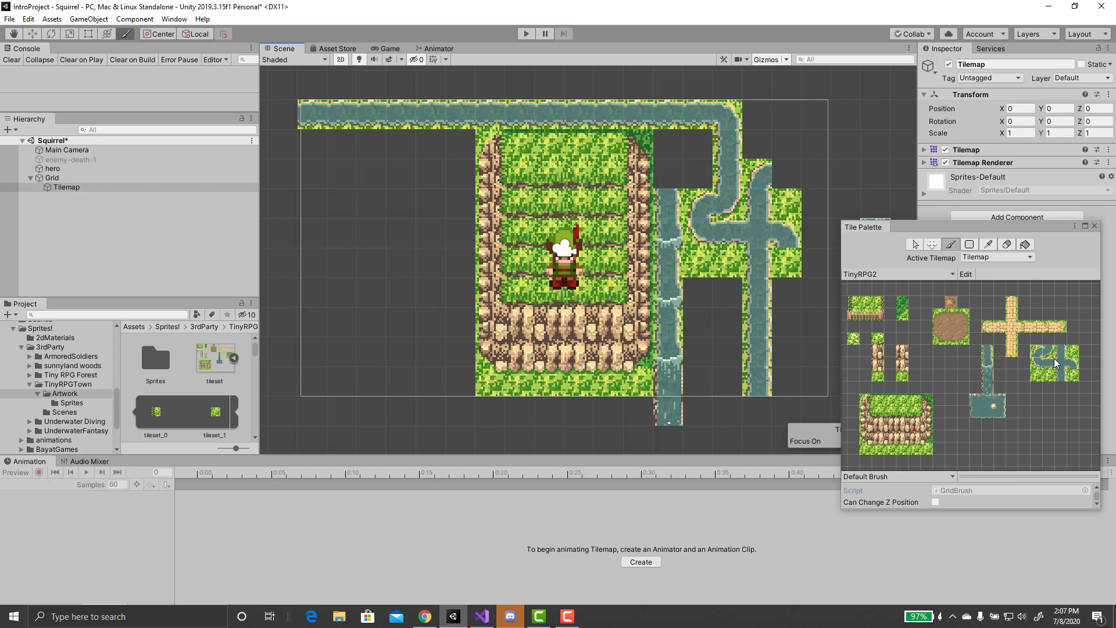
click(782, 175)
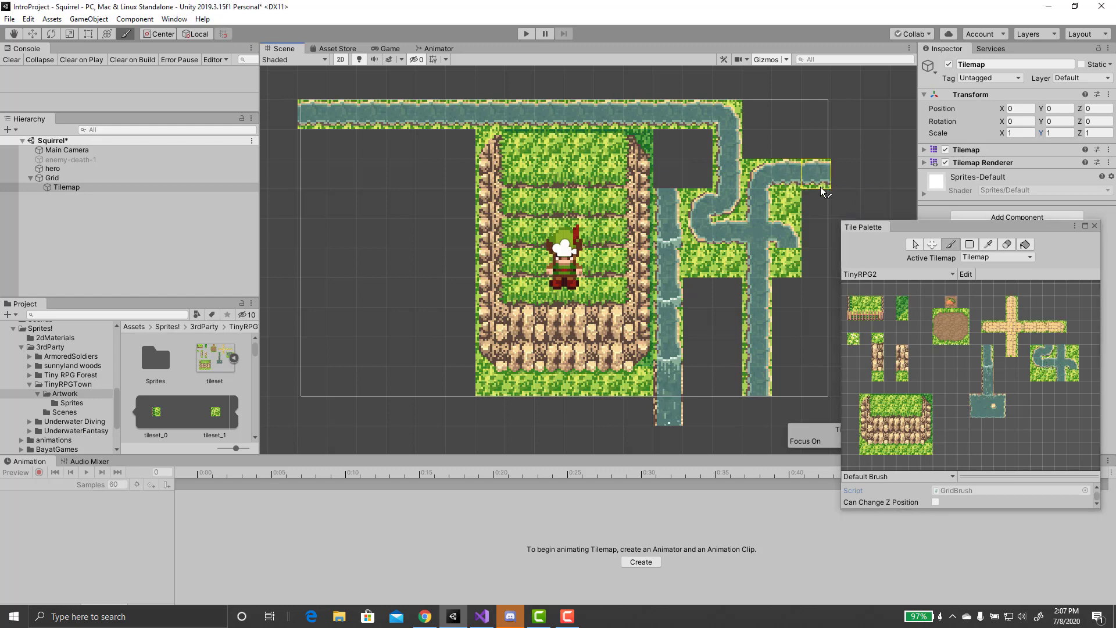
click(821, 186)
click(853, 180)
click(895, 186)
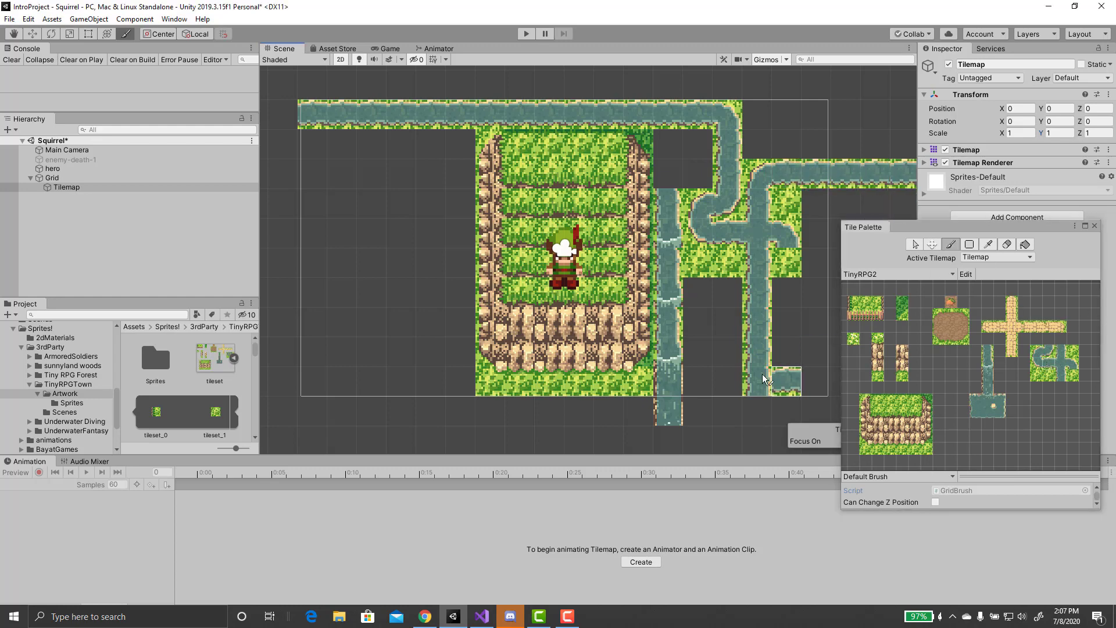
click(526, 34)
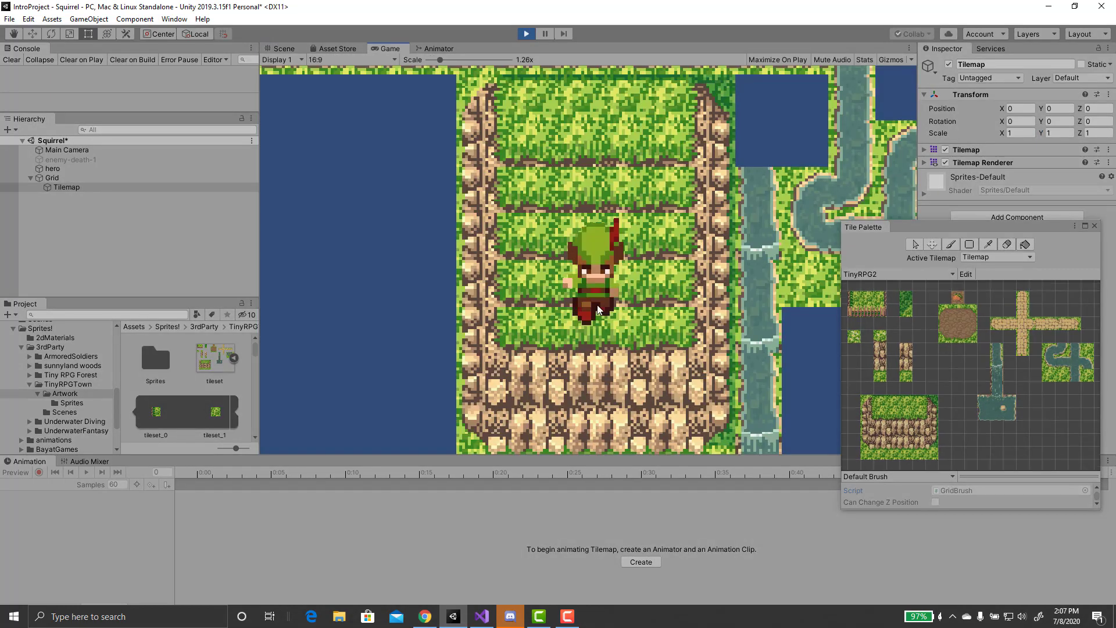
Step: Walk the hero up, down and right with the arrow keys, then stop play mode
key(Up)
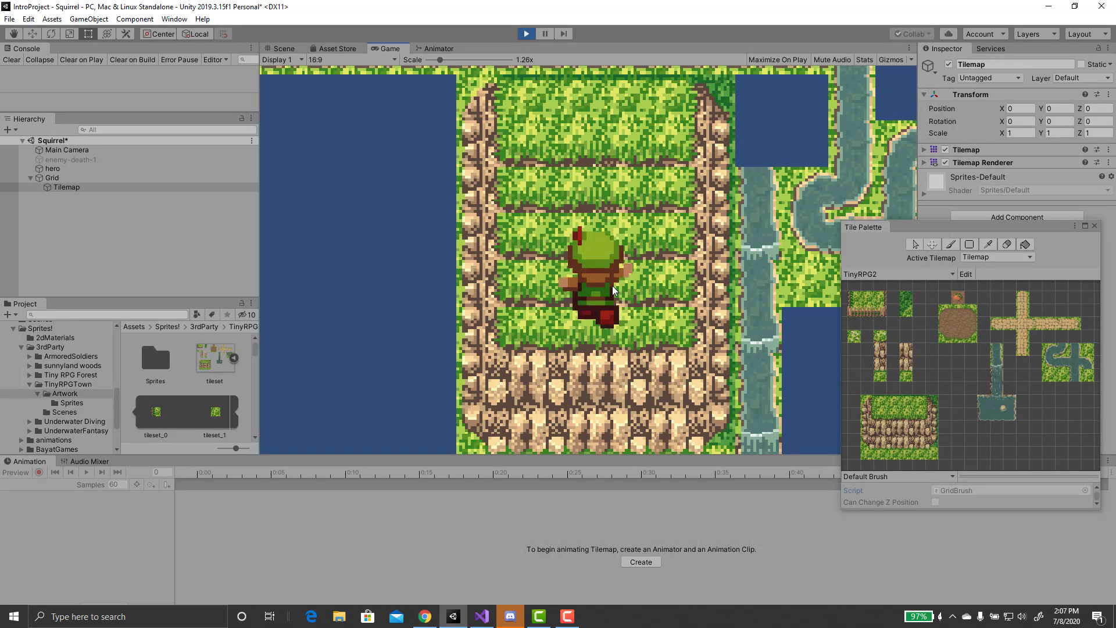
key(Up)
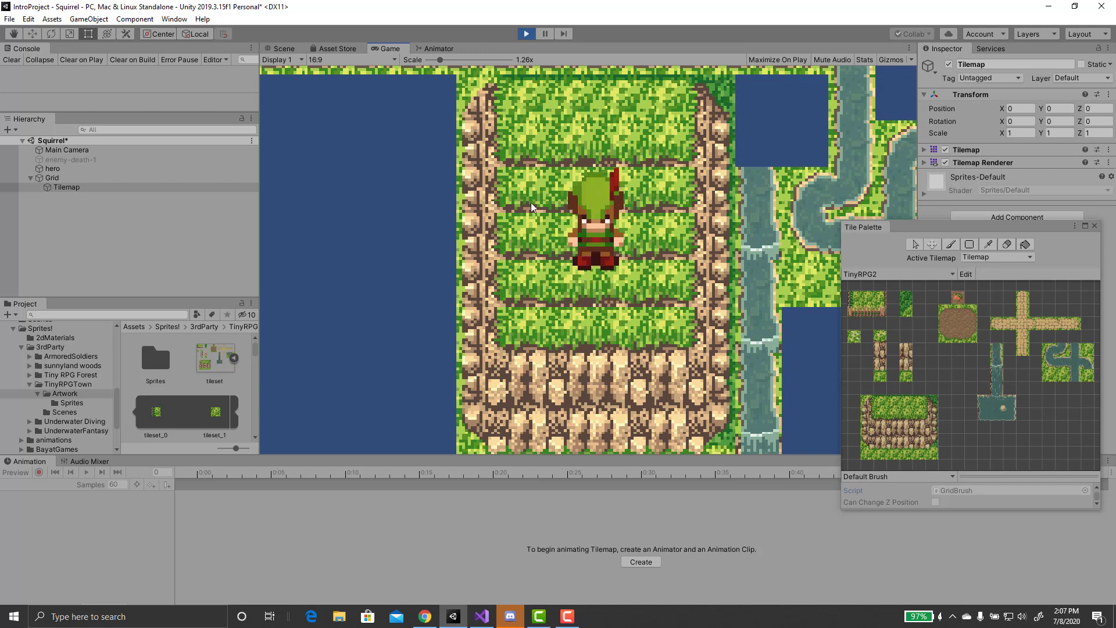
key(Down)
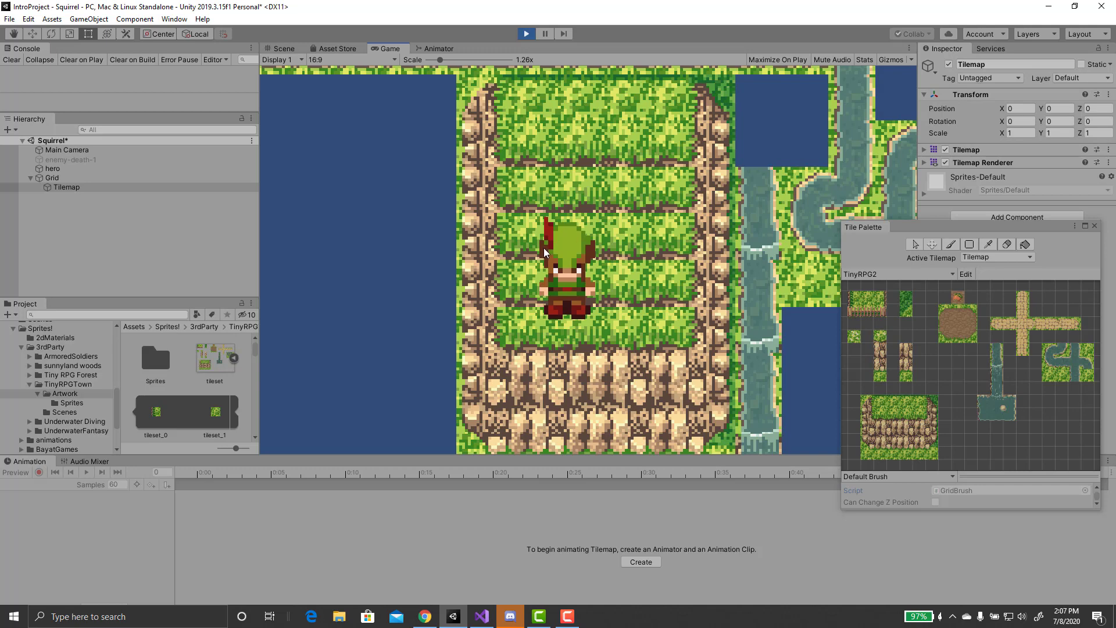
key(Right)
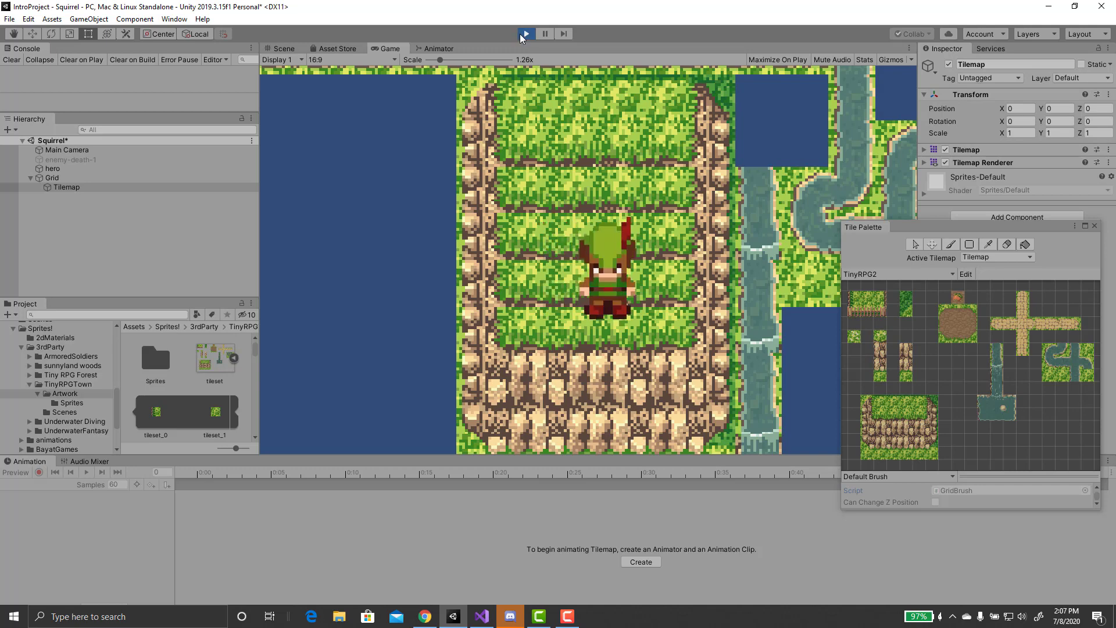
click(522, 33)
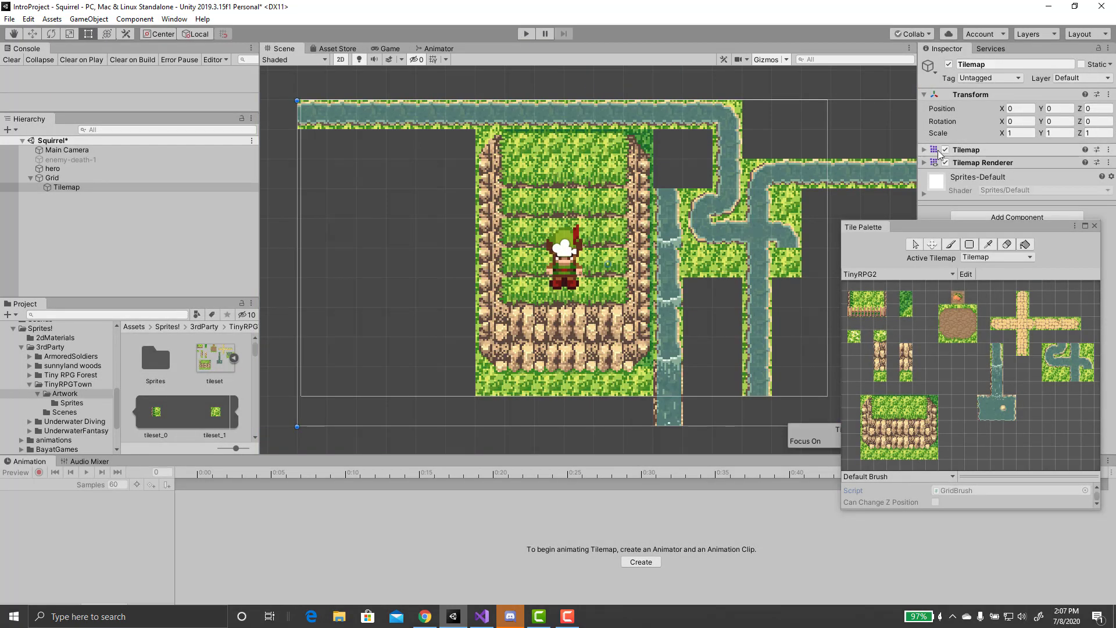
Step: Set the Tilemap's Position Z to 1, after briefly trying -1
click(1098, 108)
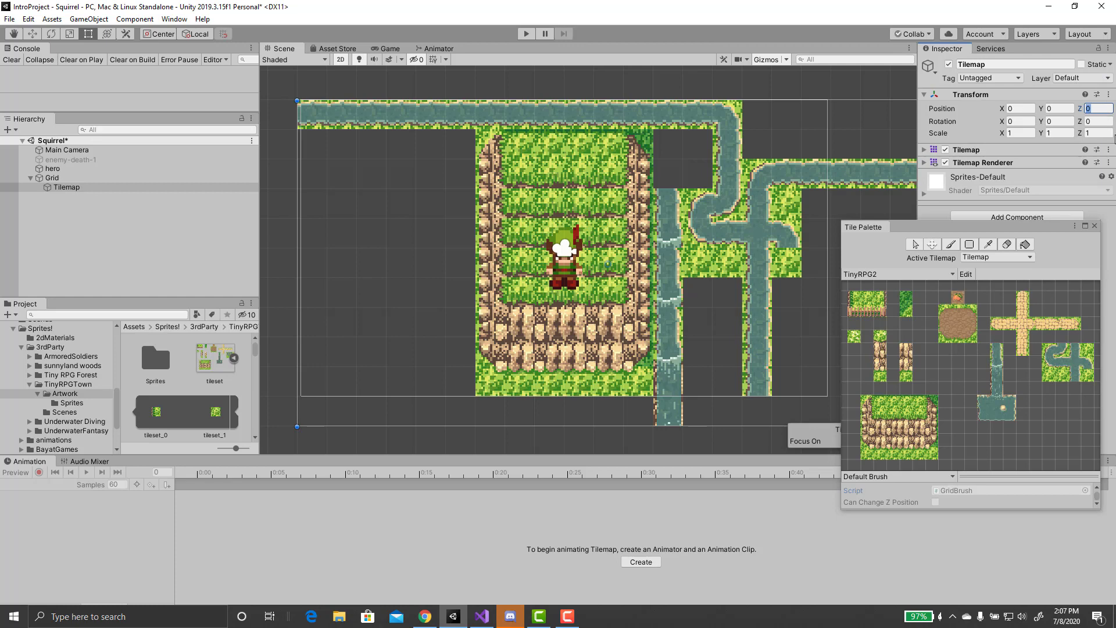
text(-1)
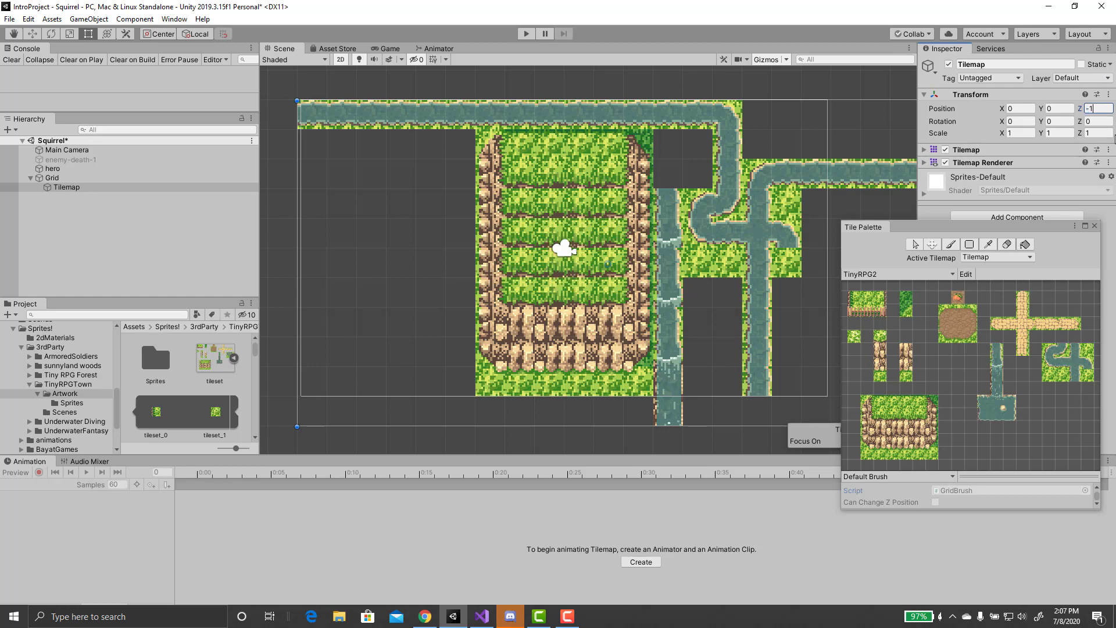
key(BackSpace)
key(BackSpace)
text(1)
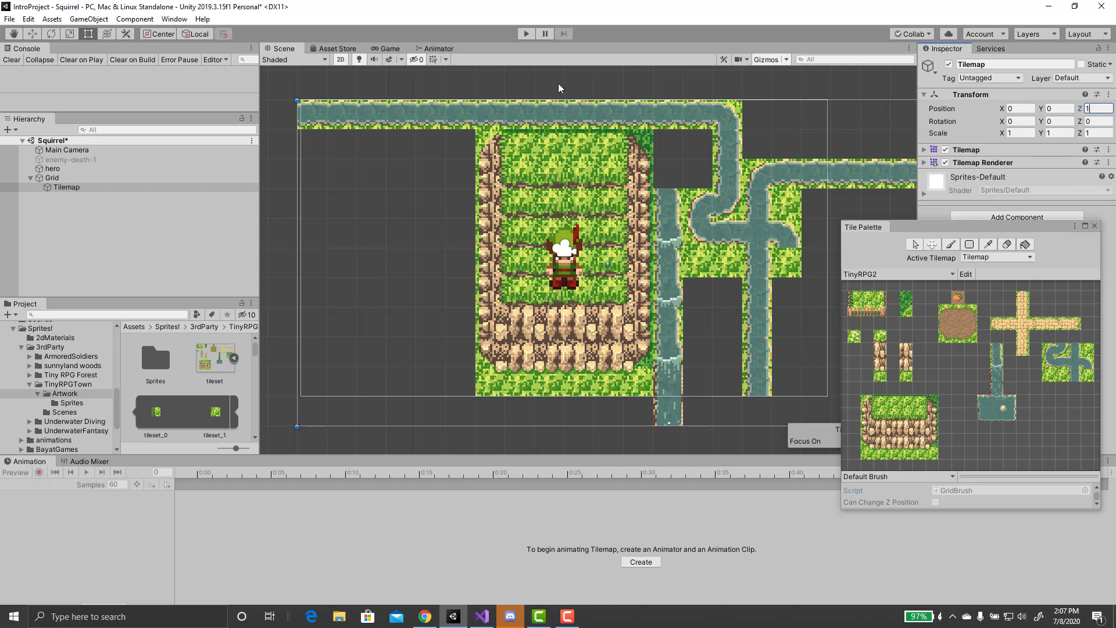
Step: Play-test the layering by walking the hero left, then stop the game
click(524, 33)
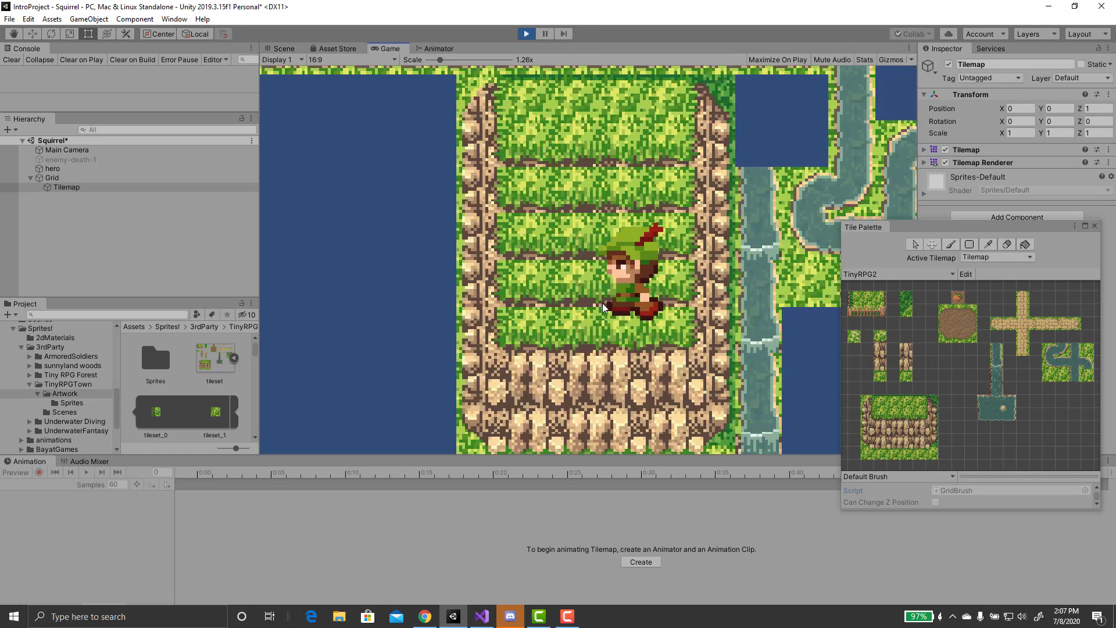
key(Left)
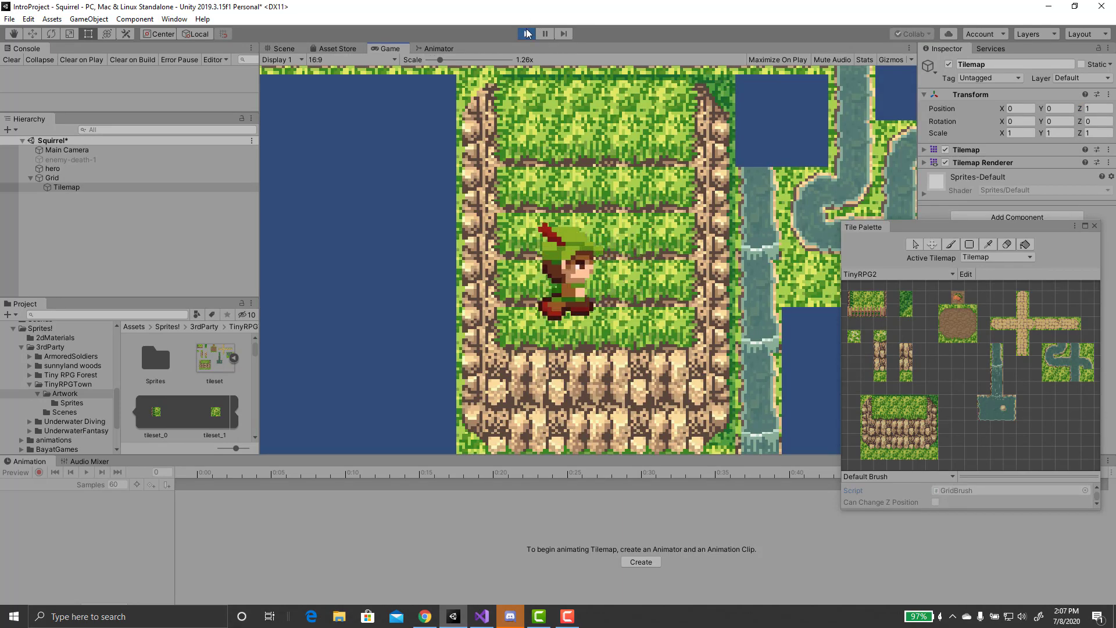
click(526, 34)
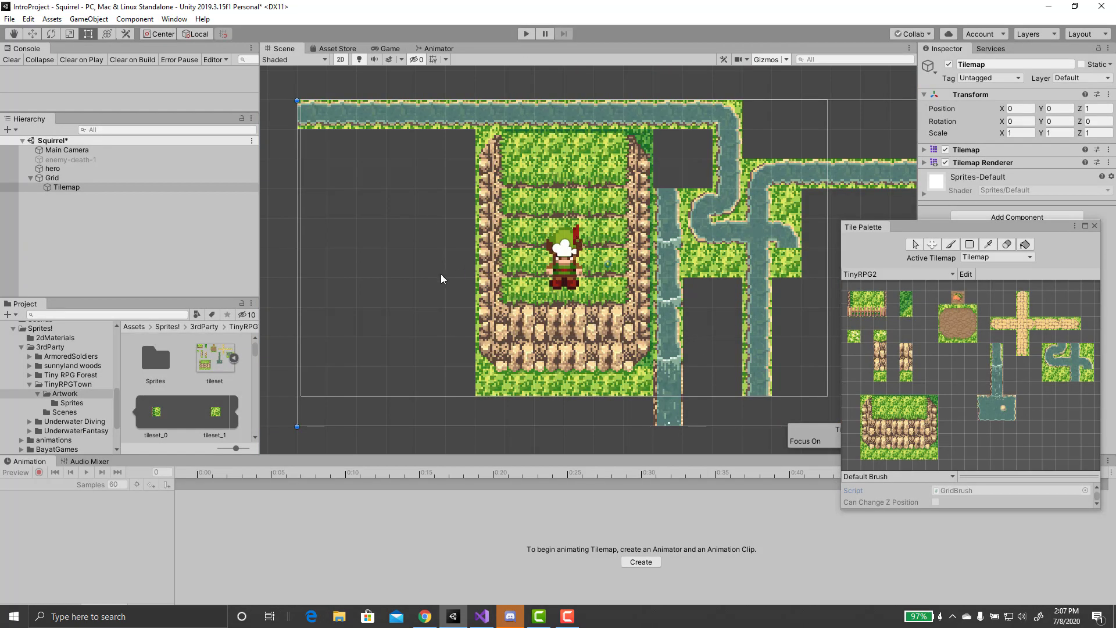
Step: Collapse the TinyRPGTown folder in the Project window
click(29, 384)
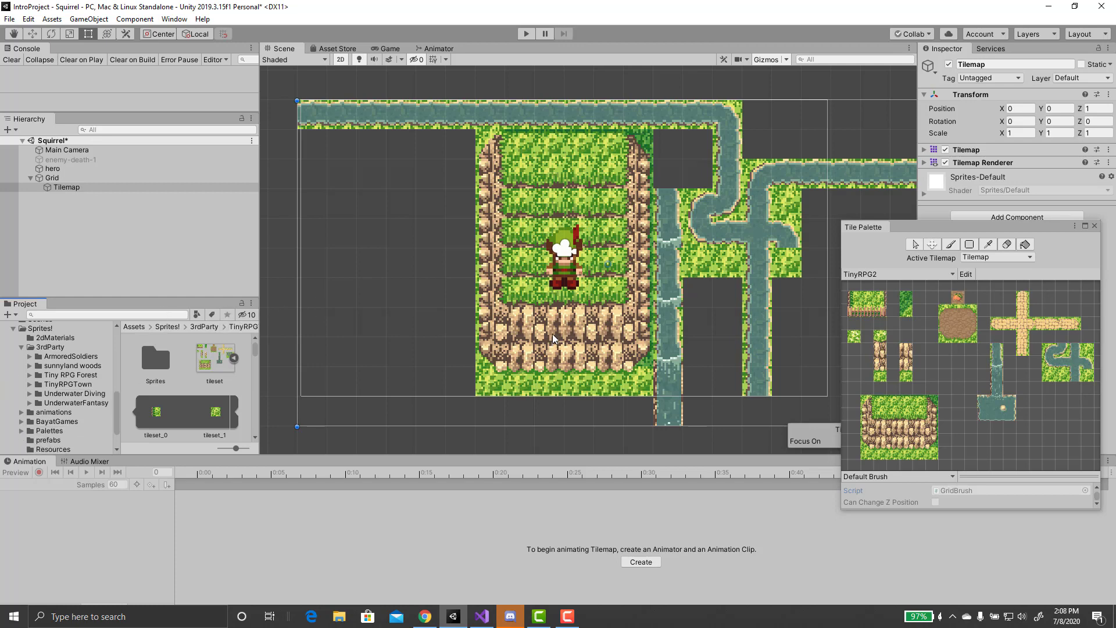